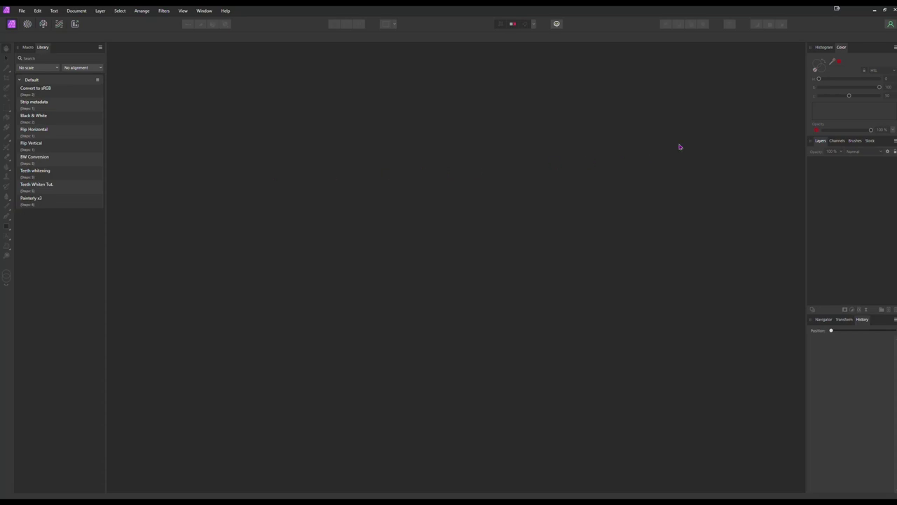
# Step: Search the Pexels stock library for "dress" and open the photo of the woman in a purple skirt leaning against a tree
pyautogui.click(870, 142)
pyautogui.write('dress')
pyautogui.press('Return')
pyautogui.scroll(-10, 877, 220)
pyautogui.scroll(-2, 850, 239)
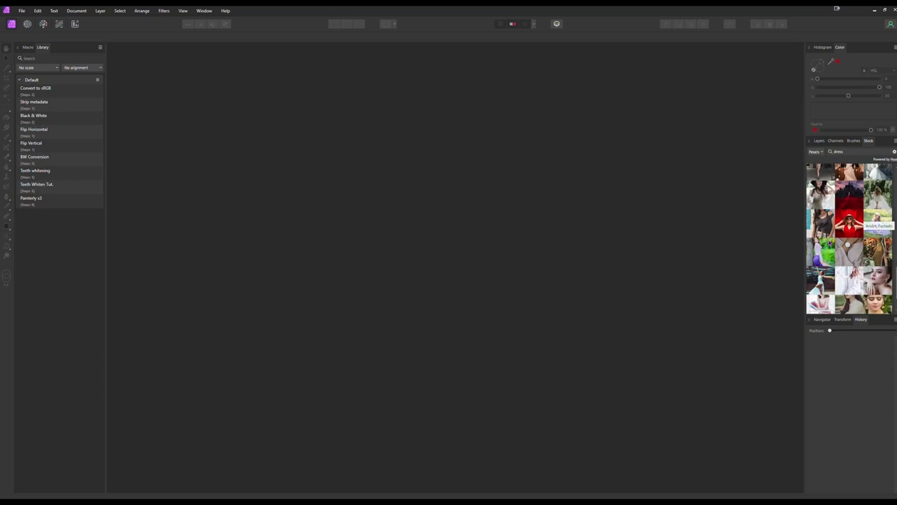
pyautogui.moveTo(822, 252); pyautogui.dragTo(423, 225)
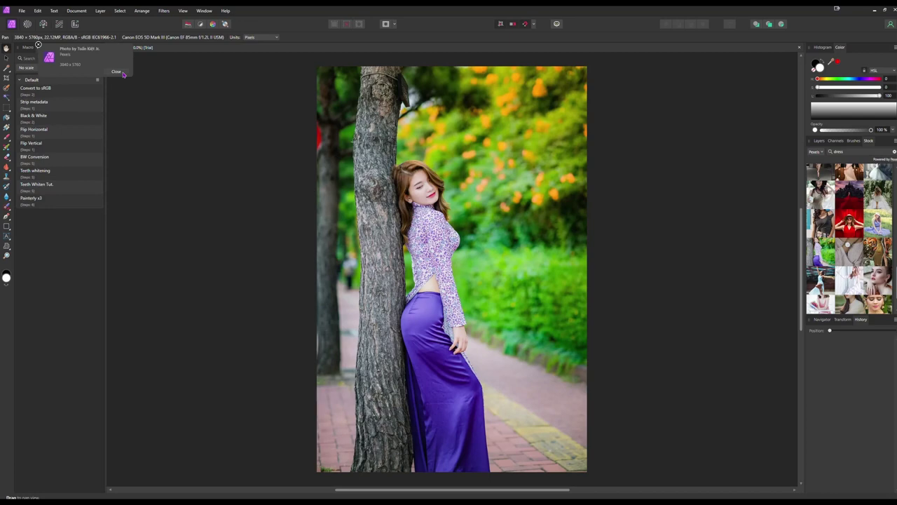
pyautogui.click(116, 71)
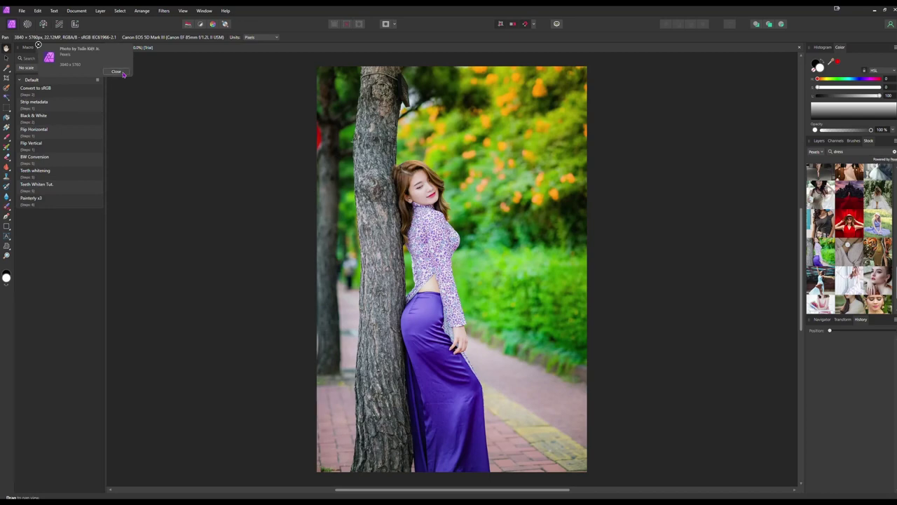
pyautogui.click(820, 142)
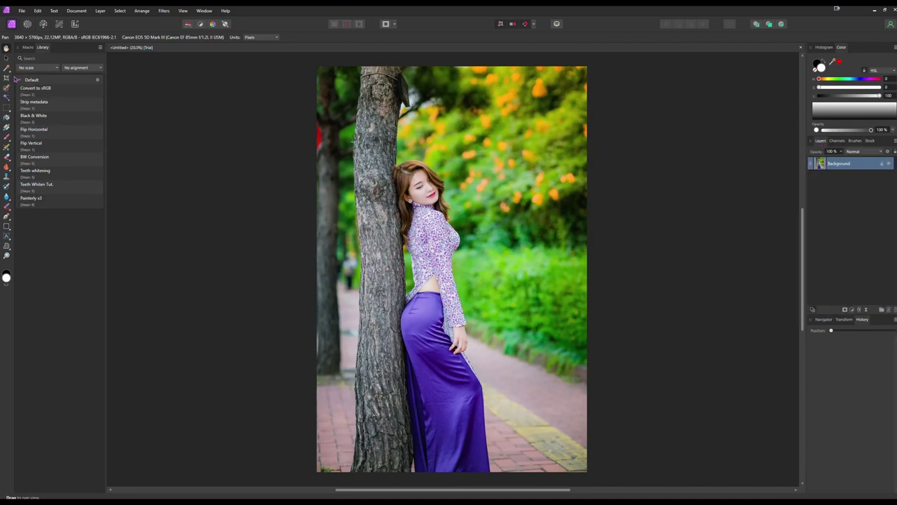
# Step: Crop the photo in Original Ratio mode to about 3507 × 5260 px, trimming its left and upper edges
pyautogui.click(7, 80)
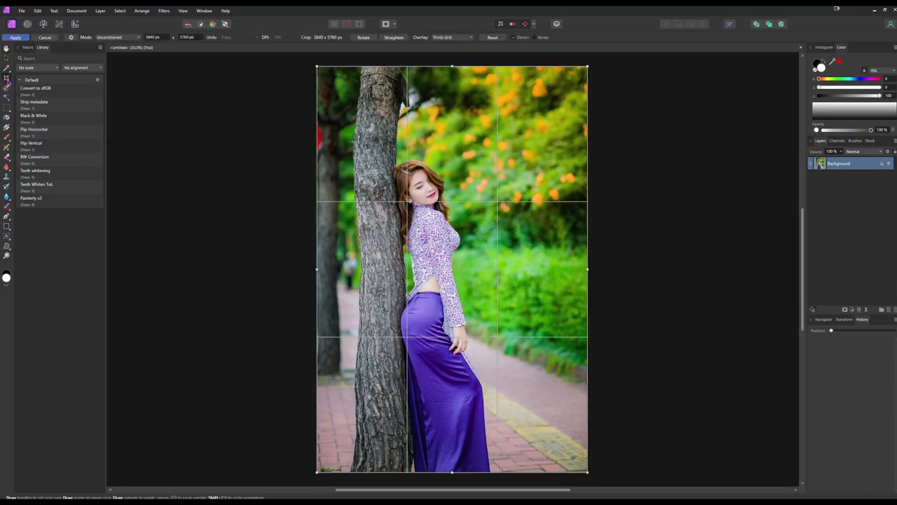
pyautogui.click(117, 38)
pyautogui.click(116, 53)
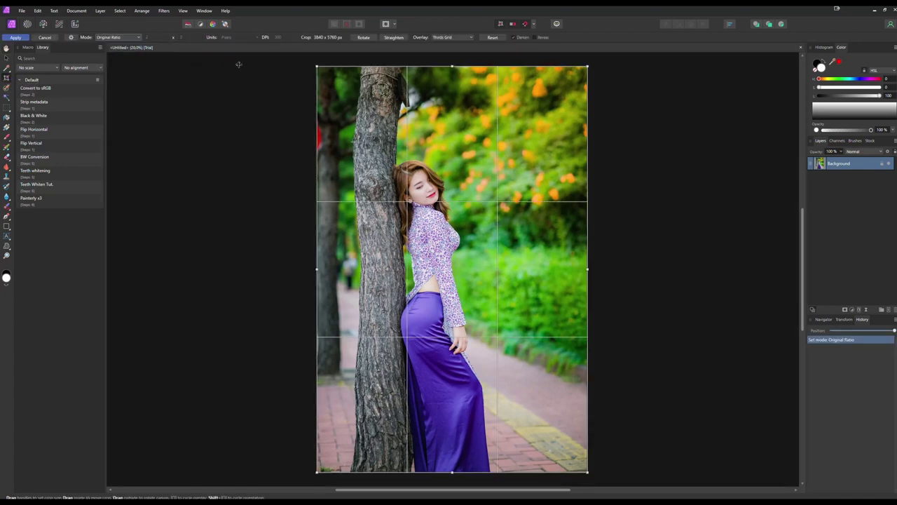
pyautogui.moveTo(318, 68); pyautogui.dragTo(341, 101)
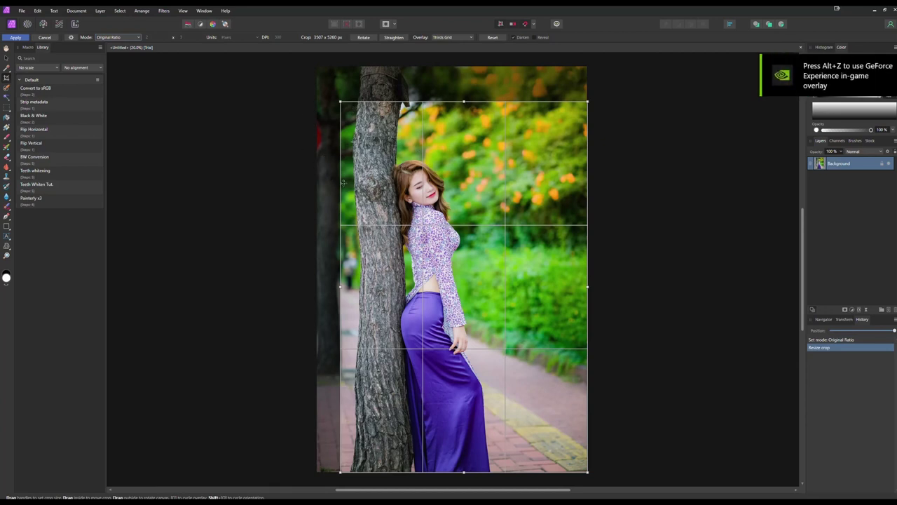
pyautogui.click(20, 38)
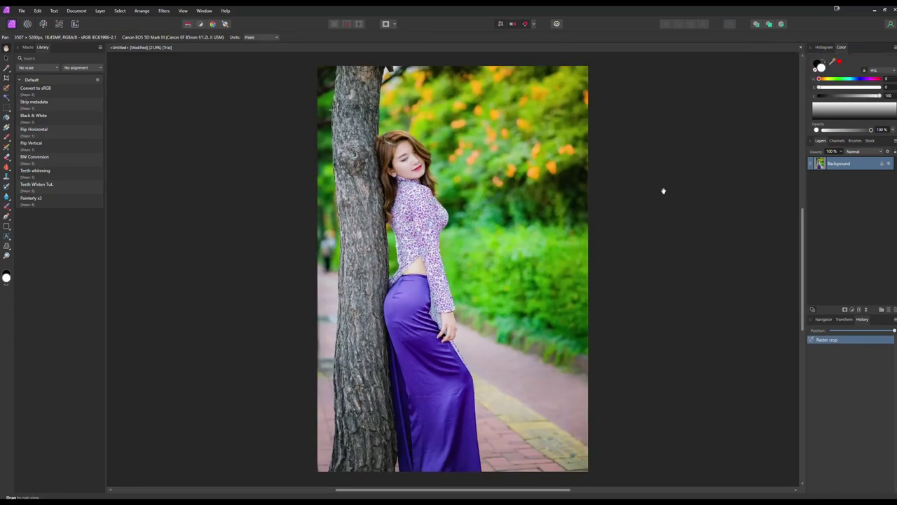
# Step: Duplicate the Background layer and hide the original layer beneath the copy
pyautogui.rightClick(806, 167)
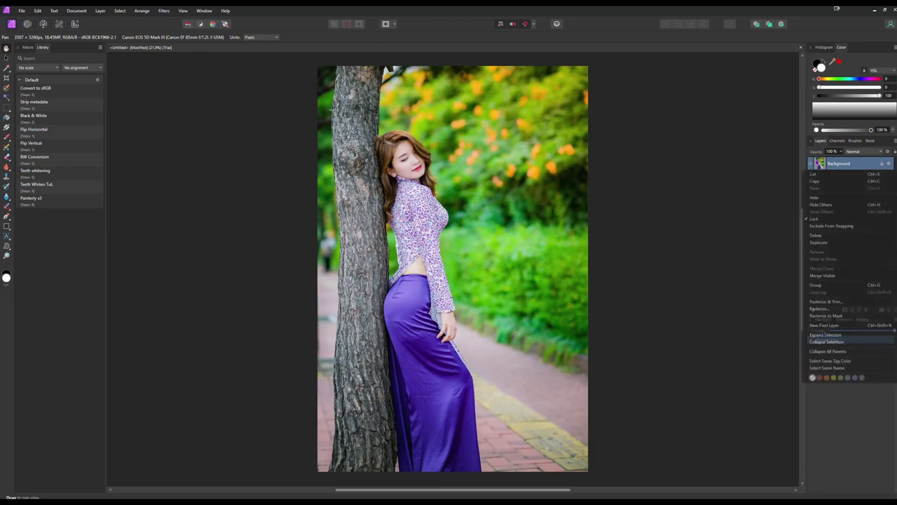
pyautogui.click(818, 242)
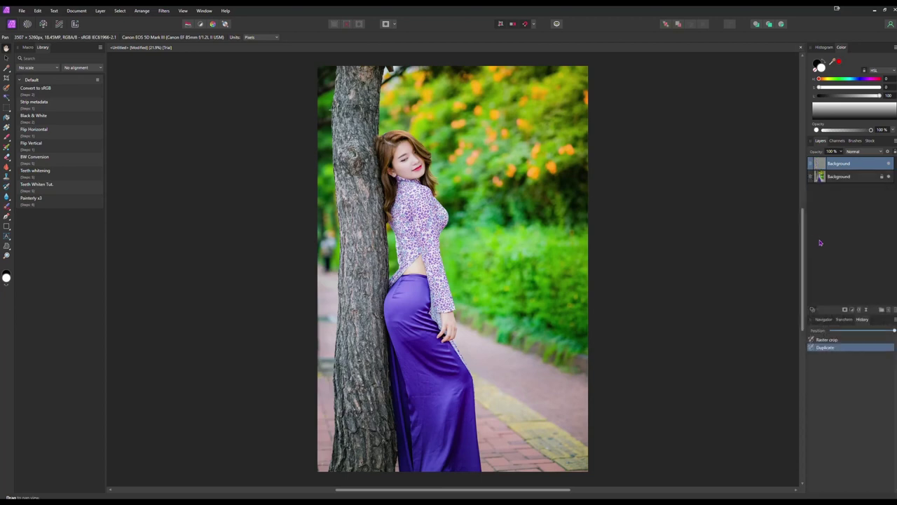
pyautogui.click(846, 310)
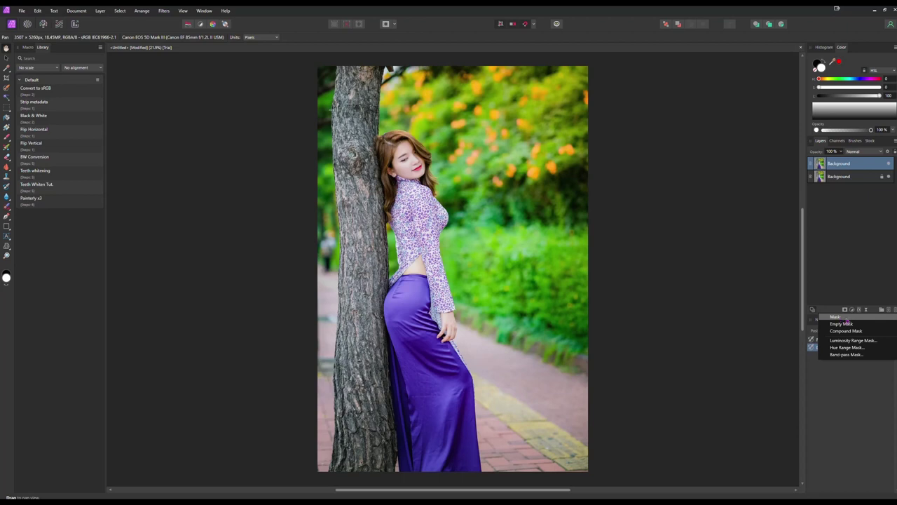
pyautogui.click(889, 176)
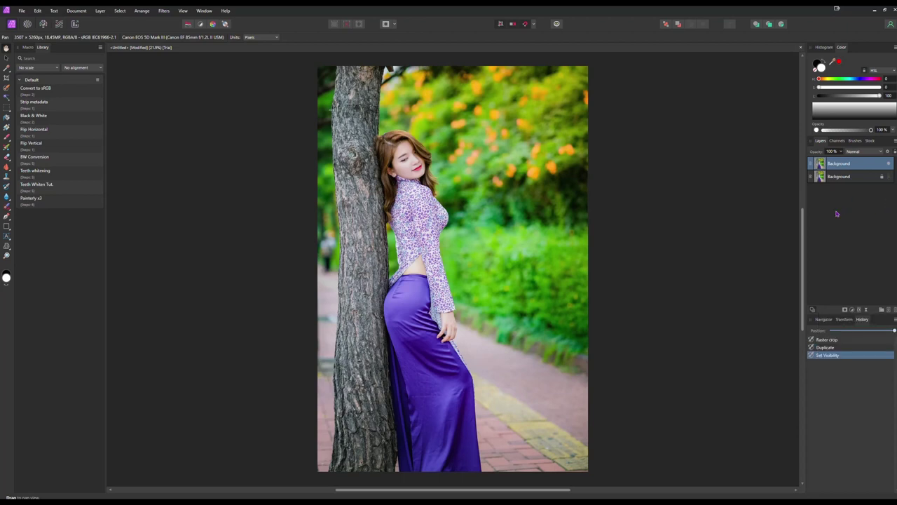
# Step: Try an empty mask on the duplicate layer, revealing an area with a white brush, and delete the mask
pyautogui.click(845, 310)
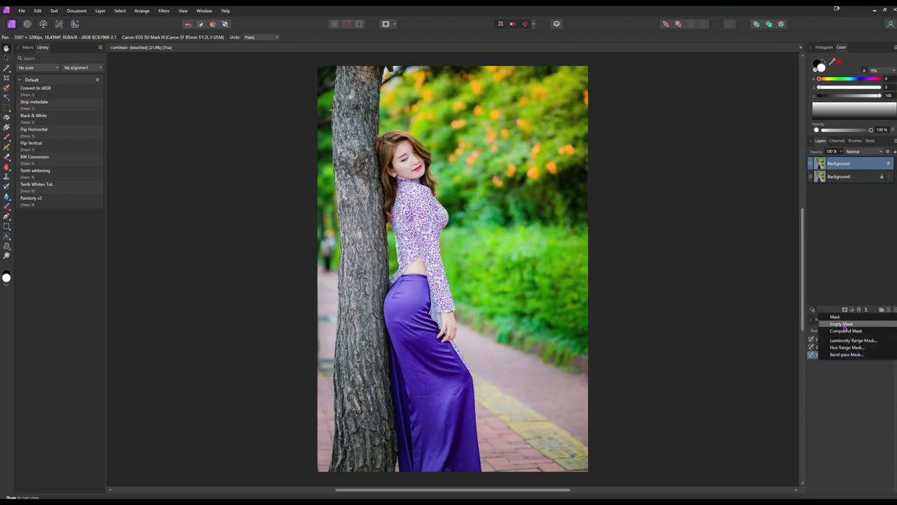
pyautogui.click(844, 326)
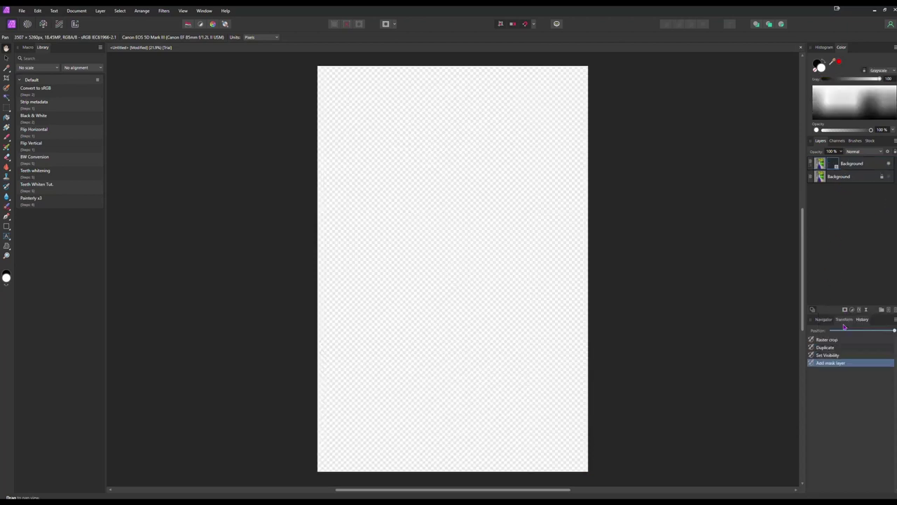
pyautogui.click(7, 137)
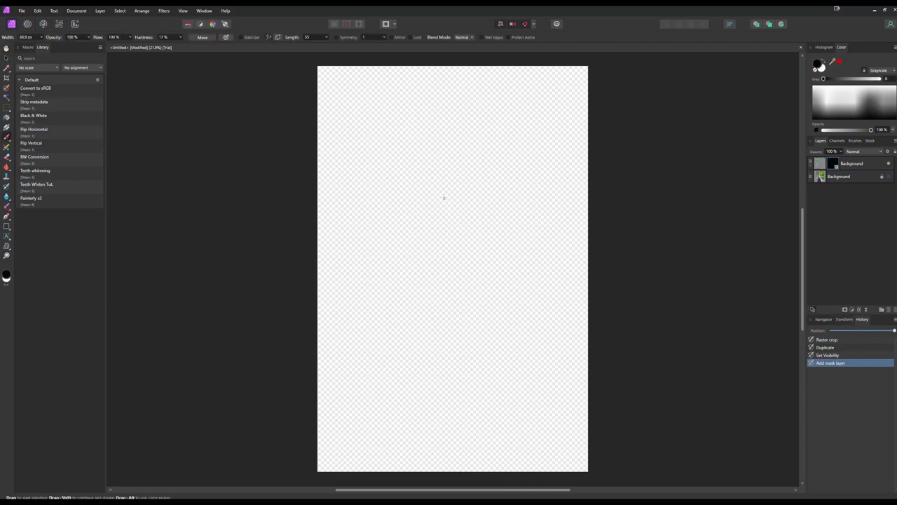
pyautogui.moveTo(443, 198); pyautogui.dragTo(517, 194)
pyautogui.press('x')
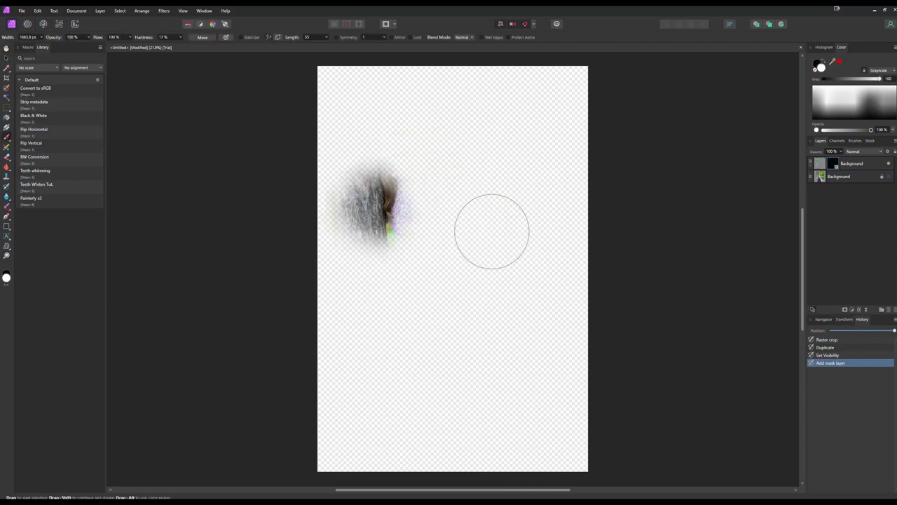
pyautogui.hotkey('ctrl', 'z')
pyautogui.click(833, 163)
pyautogui.press('Delete')
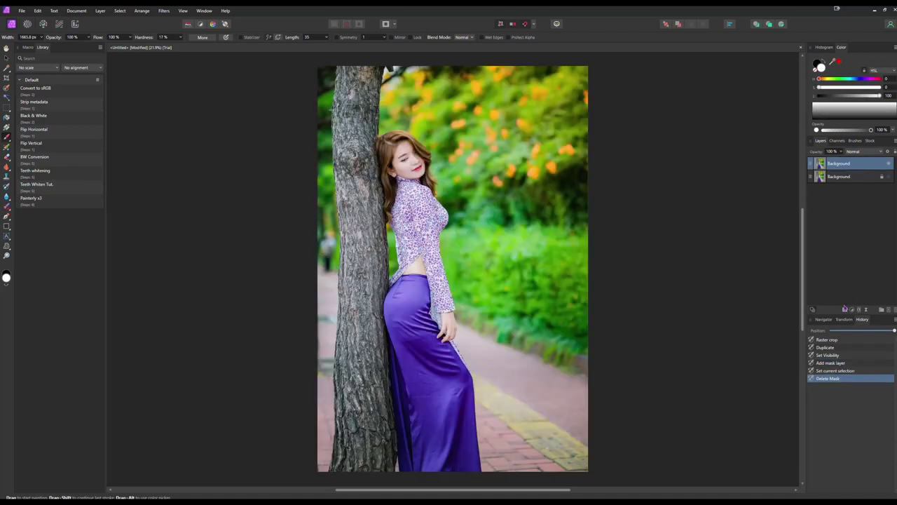
# Step: Add a Hue Range Mask to the duplicated Background layer
pyautogui.click(844, 309)
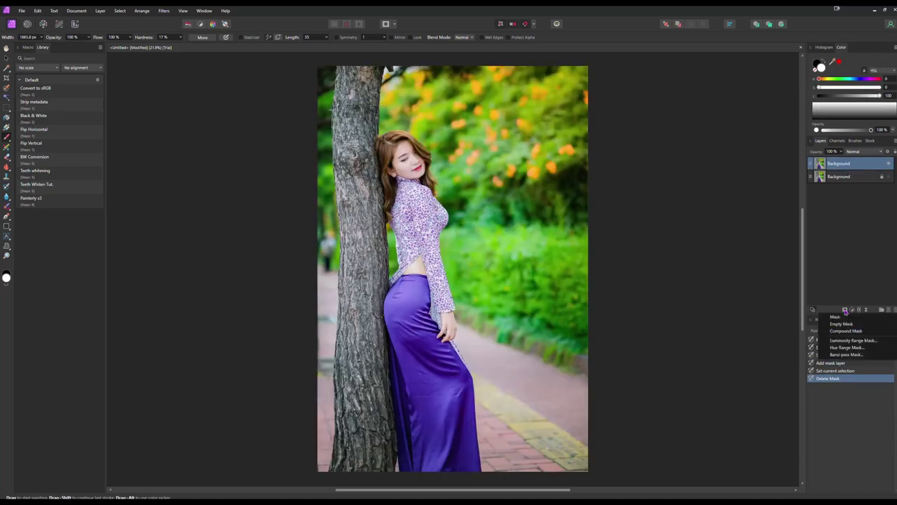
pyautogui.click(848, 347)
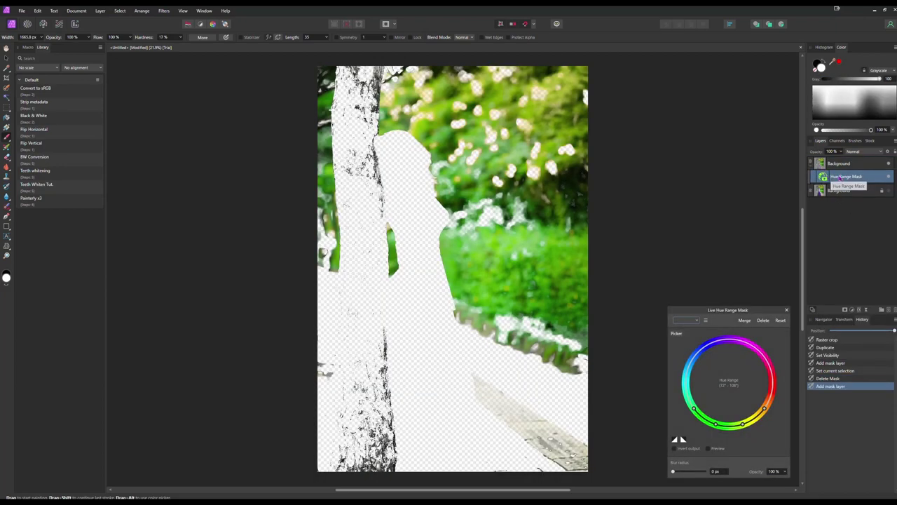
# Step: Try different hue ranges for the mask on the colour wheel, showing and hiding the original Background layer to compare
pyautogui.click(890, 192)
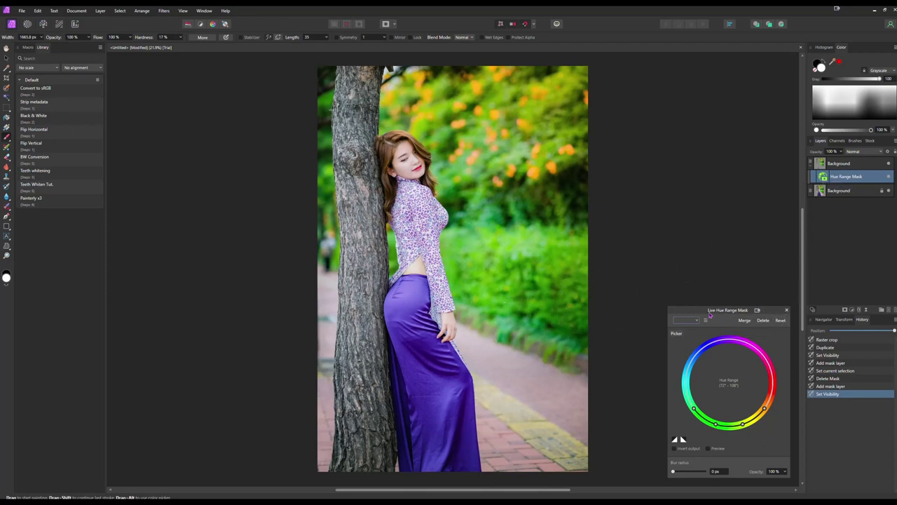
pyautogui.moveTo(708, 311); pyautogui.dragTo(680, 172)
pyautogui.moveTo(705, 286); pyautogui.dragTo(731, 236)
pyautogui.click(889, 191)
pyautogui.moveTo(703, 202); pyautogui.dragTo(742, 268)
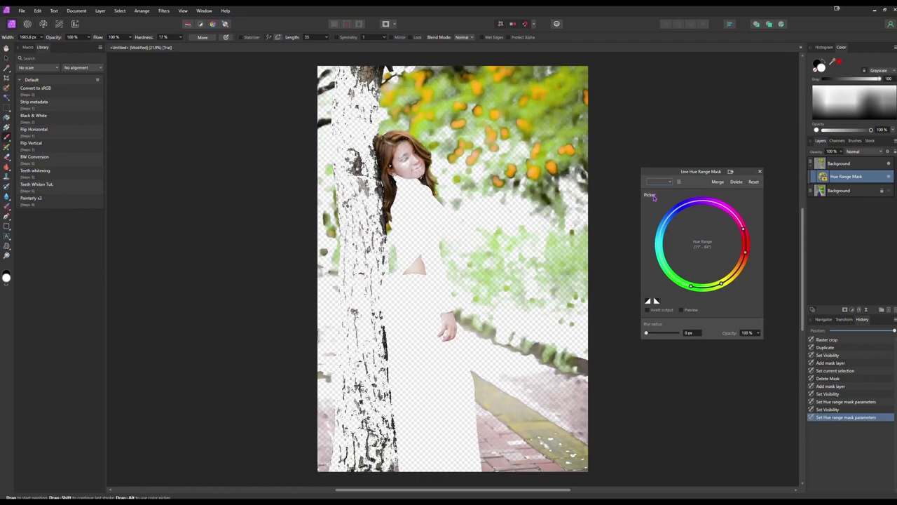
# Step: Sample the purple skirt as the Hue Range Mask's target colour and inspect the masked areas up close
pyautogui.click(651, 196)
pyautogui.click(429, 334)
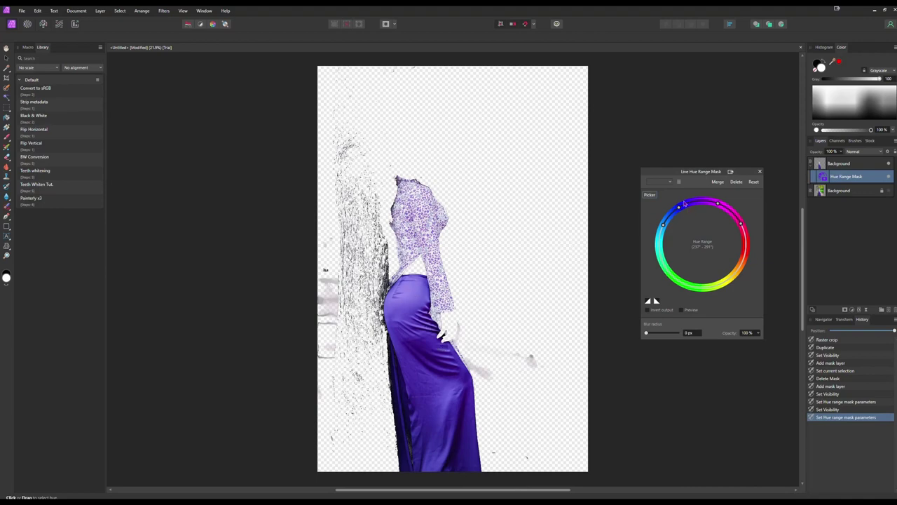
pyautogui.scroll(4, 410, 315)
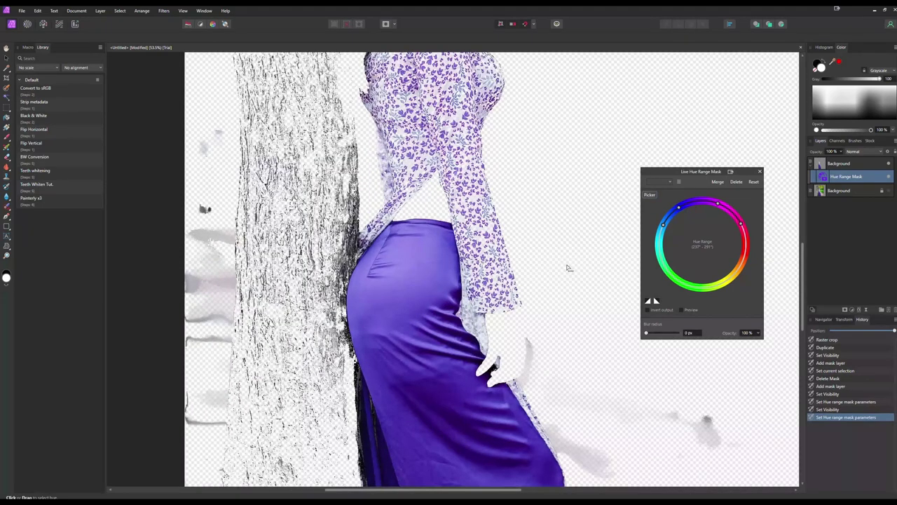
pyautogui.scroll(3, 540, 241)
pyautogui.scroll(-3, 547, 166)
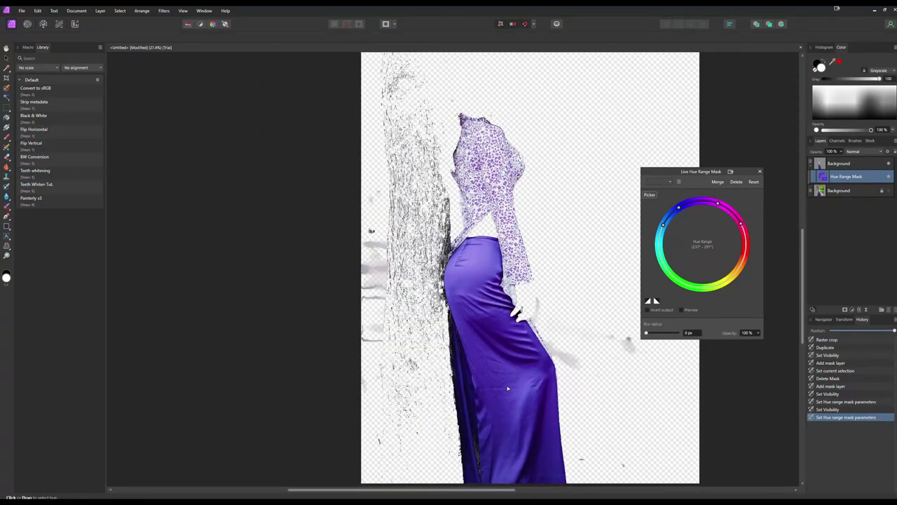
# Step: Preview the hue mask in black and white and adjust its range to about 227°–280°
pyautogui.click(682, 310)
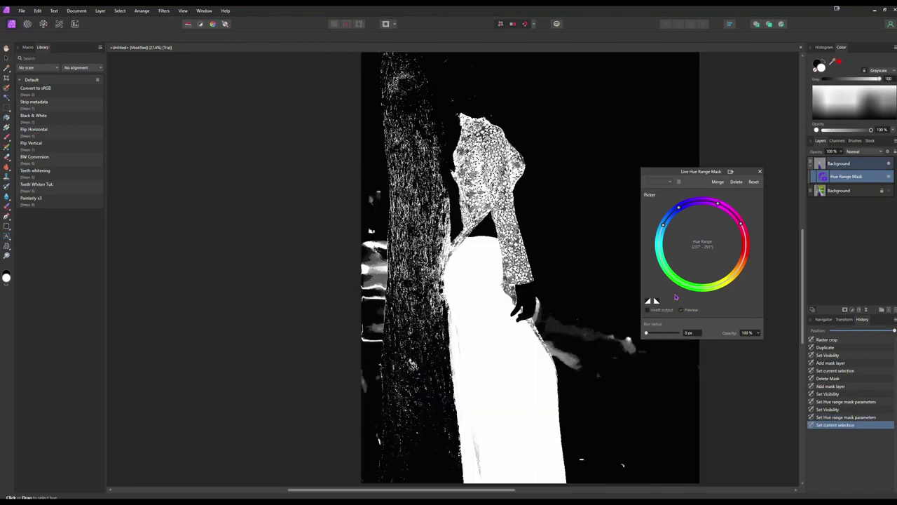
pyautogui.moveTo(663, 224); pyautogui.dragTo(694, 209)
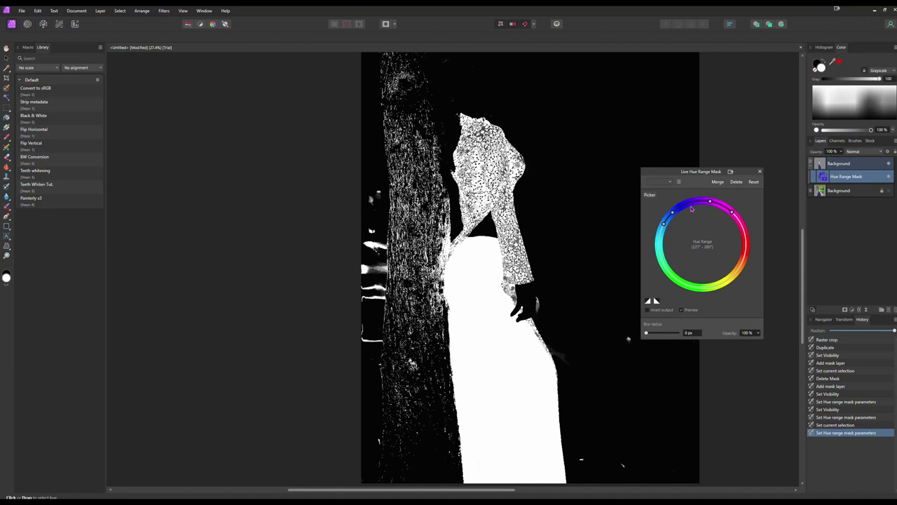
# Step: Adjust the curves for the hue mask's left and right falloff and turn off the black-and-white preview
pyautogui.click(649, 302)
pyautogui.moveTo(650, 360)
pyautogui.mouseDown()
pyautogui.moveTo(678, 360)
pyautogui.moveTo(664, 360)
pyautogui.mouseUp()
pyautogui.moveTo(731, 307)
pyautogui.mouseDown()
pyautogui.moveTo(683, 308)
pyautogui.moveTo(731, 306)
pyautogui.mouseUp()
pyautogui.moveTo(665, 359); pyautogui.dragTo(659, 360)
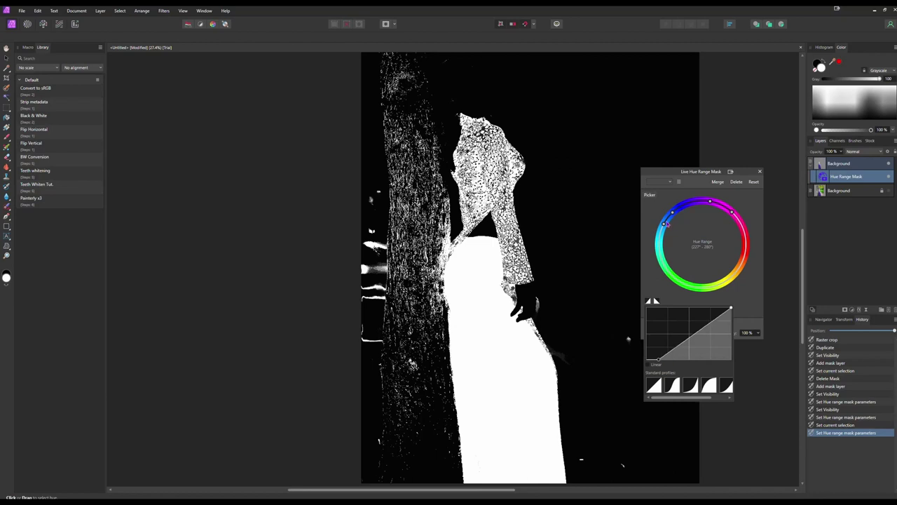
pyautogui.click(656, 301)
pyautogui.moveTo(656, 308)
pyautogui.mouseDown()
pyautogui.moveTo(698, 306)
pyautogui.moveTo(655, 306)
pyautogui.mouseUp()
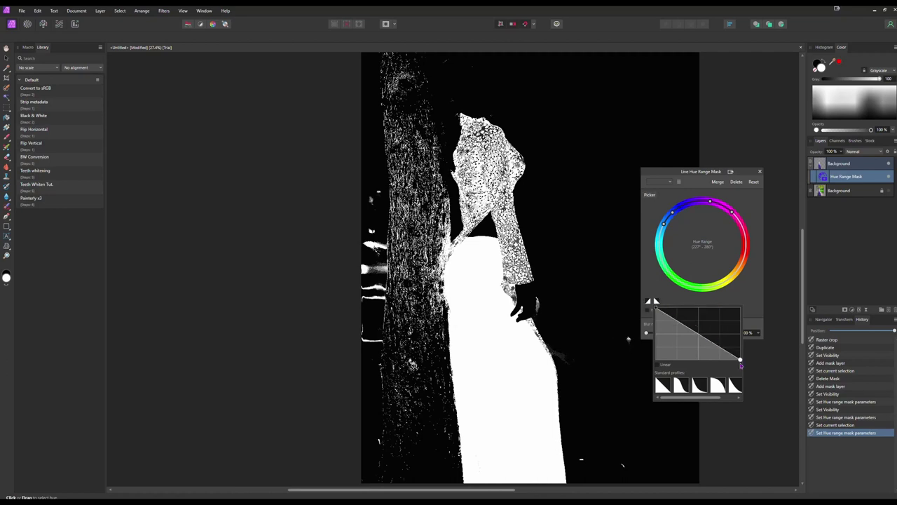
pyautogui.moveTo(698, 336)
pyautogui.mouseDown()
pyautogui.moveTo(700, 349)
pyautogui.moveTo(702, 309)
pyautogui.moveTo(700, 335)
pyautogui.mouseUp()
pyautogui.click(683, 310)
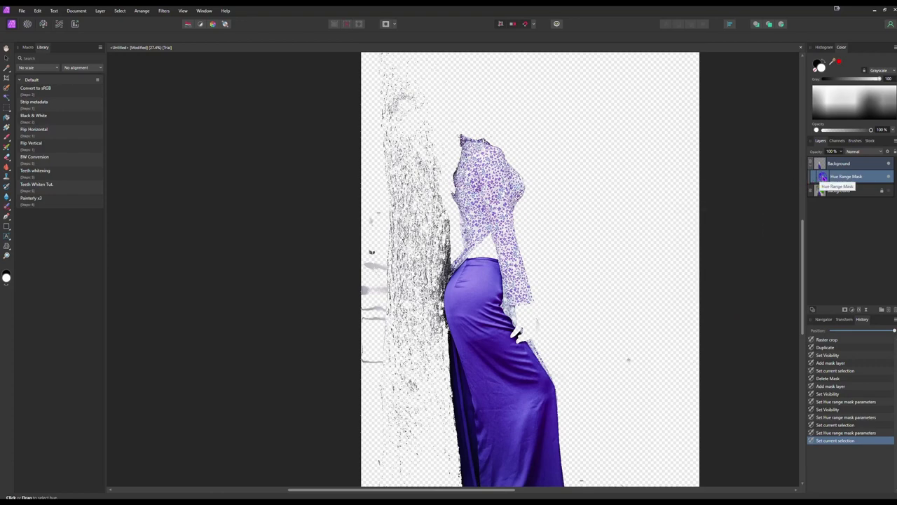
# Step: Reopen the Hue Range Mask settings, try shifting the hue range further along the wheel, and undo the shift
pyautogui.doubleClick(823, 178)
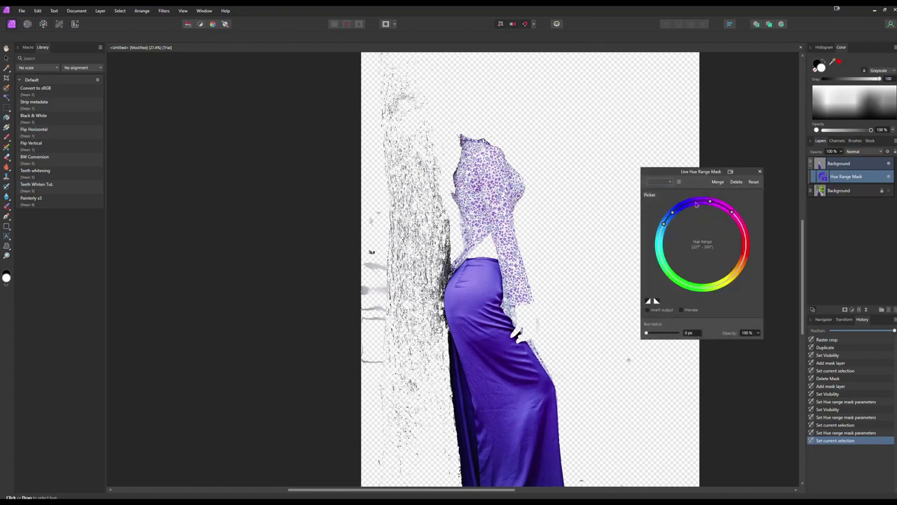
pyautogui.moveTo(696, 205); pyautogui.dragTo(712, 205)
pyautogui.hotkey('ctrl', 'z')
# Step: Add a regular mask to the duplicated Background layer and place it above the Hue Range Mask
pyautogui.click(821, 167)
pyautogui.scroll(-3, 521, 167)
pyautogui.scroll(3, 522, 178)
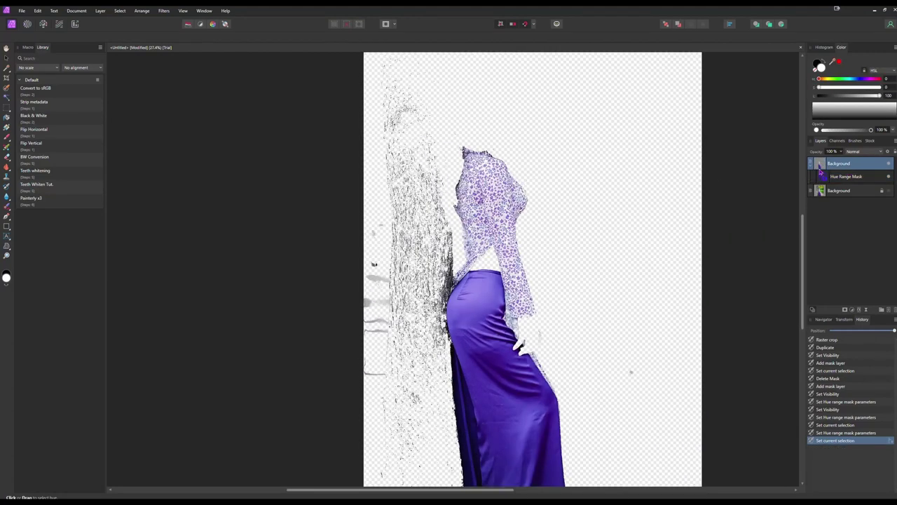
pyautogui.click(851, 311)
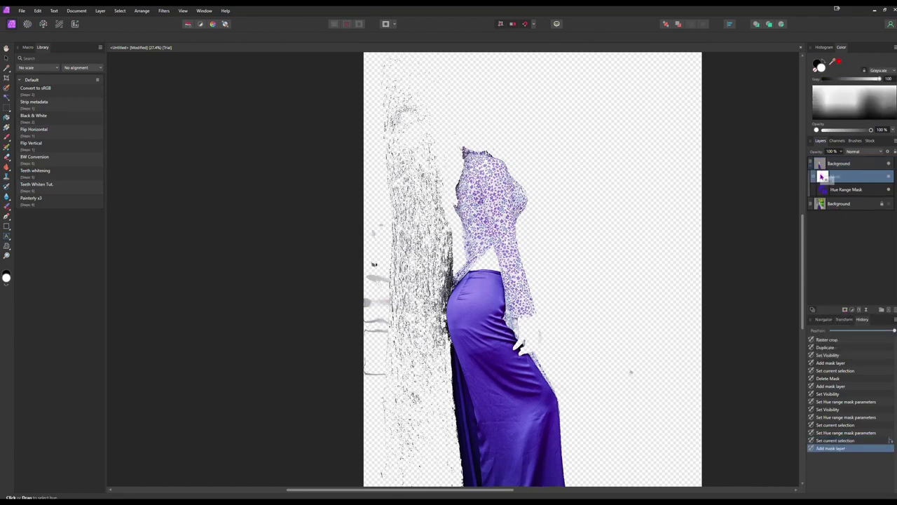
pyautogui.moveTo(822, 176)
pyautogui.mouseDown()
pyautogui.moveTo(831, 167)
pyautogui.moveTo(823, 173)
pyautogui.moveTo(823, 164)
pyautogui.moveTo(822, 174)
pyautogui.mouseUp()
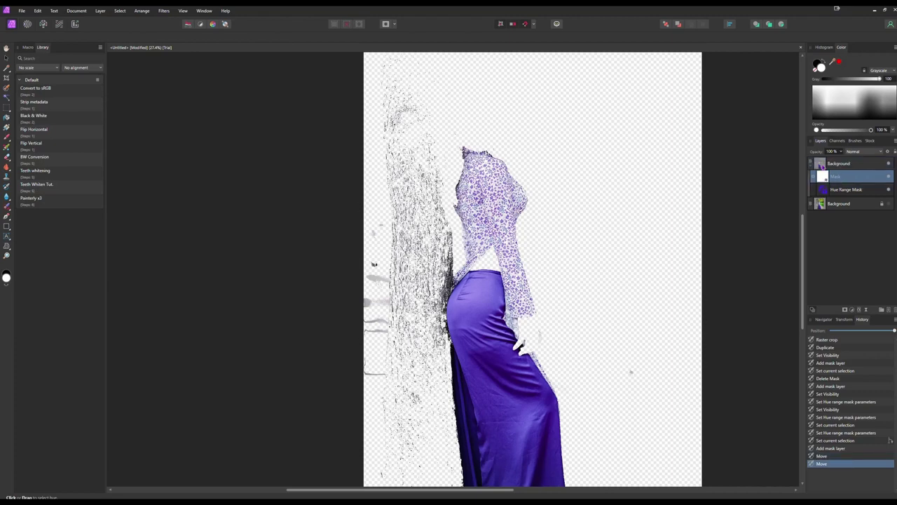
# Step: Paint black on the new mask with a harder Paint Brush to hide the tree trunk and stray background remnants around the woman
pyautogui.press('b')
pyautogui.moveTo(199, 49); pyautogui.dragTo(195, 49)
pyautogui.press('x')
pyautogui.click(406, 181)
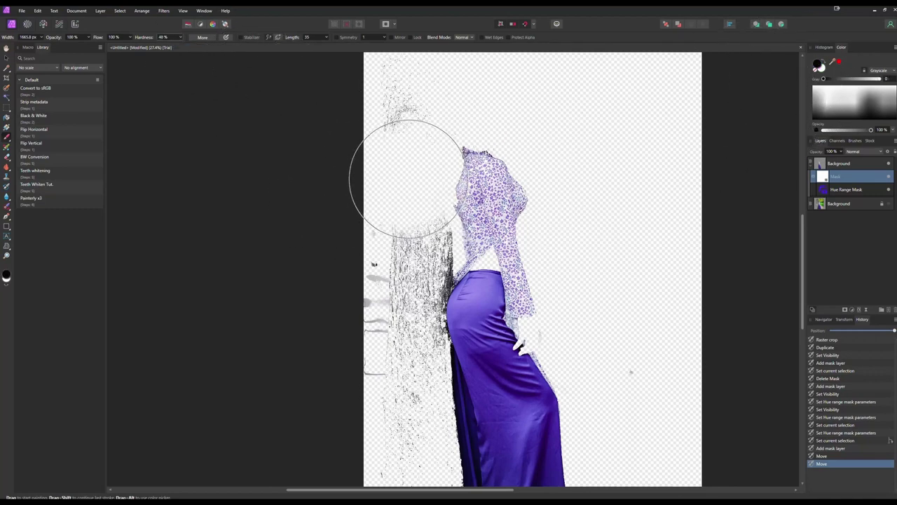
pyautogui.press('[')
pyautogui.press('[')
pyautogui.press('[')
pyautogui.press('[')
pyautogui.press('[')
pyautogui.press('[')
pyautogui.press('[')
pyautogui.moveTo(421, 79)
pyautogui.mouseDown()
pyautogui.moveTo(411, 436)
pyautogui.moveTo(398, 349)
pyautogui.mouseUp()
pyautogui.moveTo(369, 346)
pyautogui.mouseDown()
pyautogui.moveTo(375, 386)
pyautogui.moveTo(401, 418)
pyautogui.moveTo(434, 400)
pyautogui.moveTo(426, 366)
pyautogui.mouseUp()
pyautogui.moveTo(624, 292); pyautogui.dragTo(585, 376)
pyautogui.moveTo(419, 93)
pyautogui.mouseDown()
pyautogui.moveTo(414, 144)
pyautogui.moveTo(429, 175)
pyautogui.moveTo(377, 270)
pyautogui.mouseUp()
# Step: Paint black on the mask along the skirt's tree-side edge with a 171.2 px brush at 70% hardness to hide trunk remnants
pyautogui.scroll(6, 404, 224)
pyautogui.press('[')
pyautogui.press('[')
pyautogui.press('[')
pyautogui.press('[')
pyautogui.press('[')
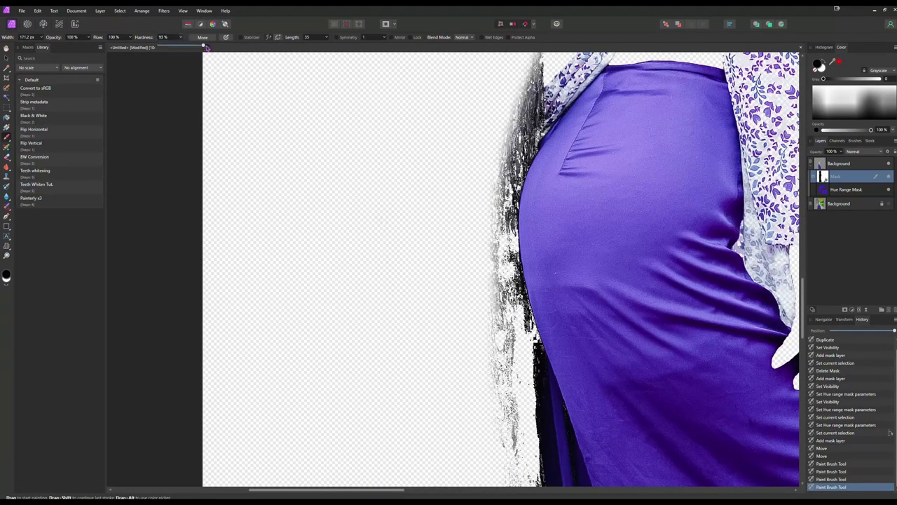
pyautogui.click(399, 100)
pyautogui.moveTo(402, 100); pyautogui.dragTo(303, 169)
pyautogui.moveTo(429, 86); pyautogui.dragTo(381, 275)
pyautogui.scroll(-3, 377, 263)
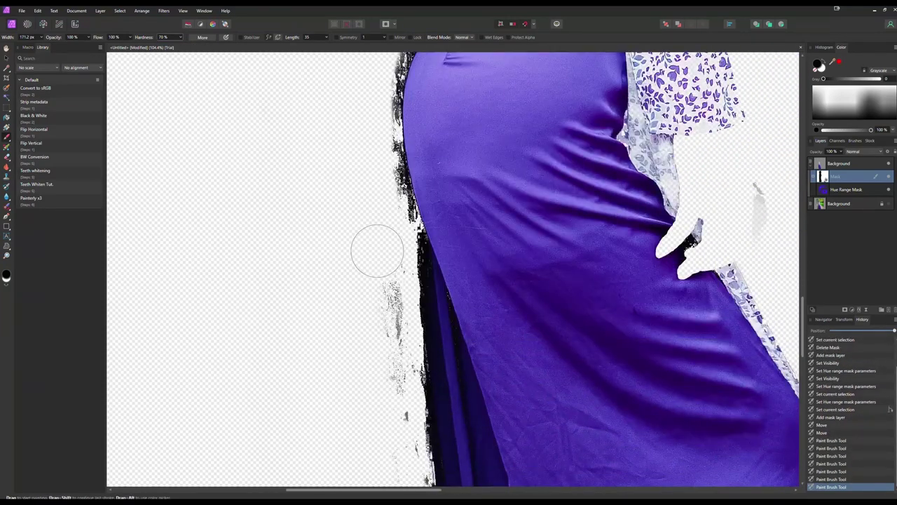
pyautogui.moveTo(379, 319)
pyautogui.mouseDown()
pyautogui.moveTo(358, 236)
pyautogui.moveTo(365, 195)
pyautogui.moveTo(364, 317)
pyautogui.moveTo(361, 226)
pyautogui.mouseUp()
pyautogui.moveTo(364, 266)
pyautogui.mouseDown()
pyautogui.moveTo(390, 410)
pyautogui.moveTo(389, 388)
pyautogui.mouseUp()
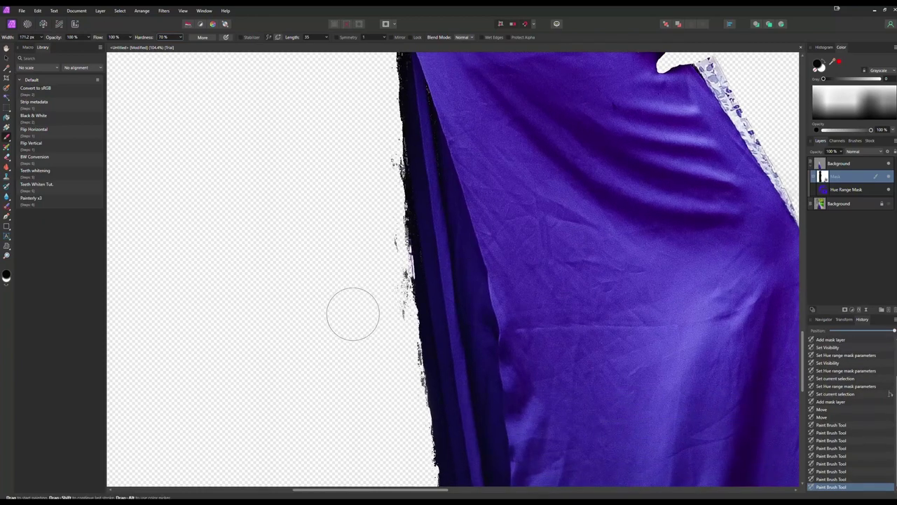
# Step: Paint black on the mask over the stray specks beside the blouse and around the collar
pyautogui.hotkey('ctrl', '0')
pyautogui.scroll(7, 340, 116)
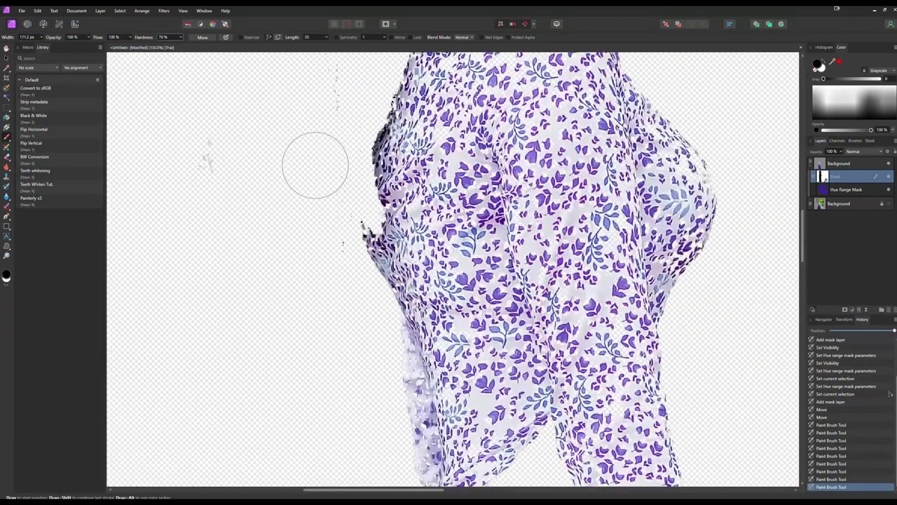
pyautogui.moveTo(221, 118); pyautogui.dragTo(209, 203)
pyautogui.scroll(3, 306, 166)
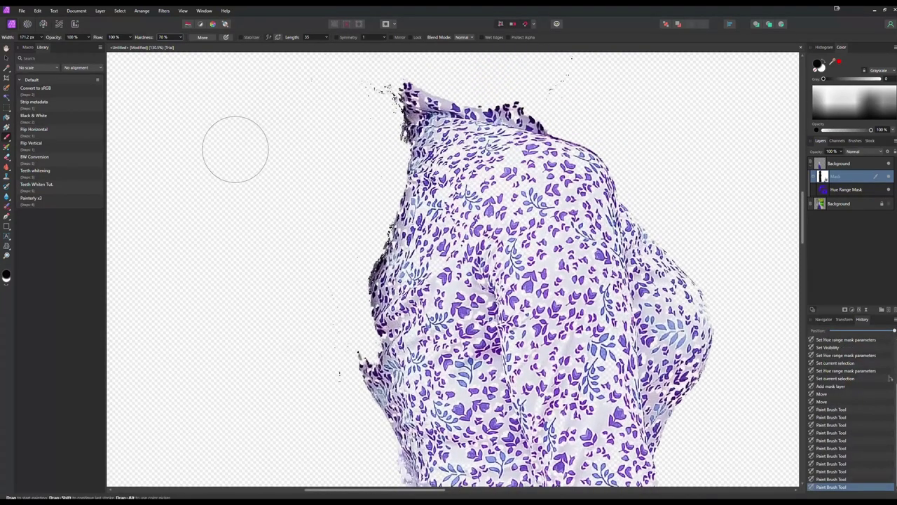
pyautogui.scroll(2, 307, 155)
pyautogui.moveTo(302, 215)
pyautogui.mouseDown()
pyautogui.moveTo(351, 146)
pyautogui.moveTo(343, 175)
pyautogui.moveTo(389, 100)
pyautogui.moveTo(523, 135)
pyautogui.moveTo(553, 150)
pyautogui.mouseUp()
pyautogui.scroll(-5, 610, 145)
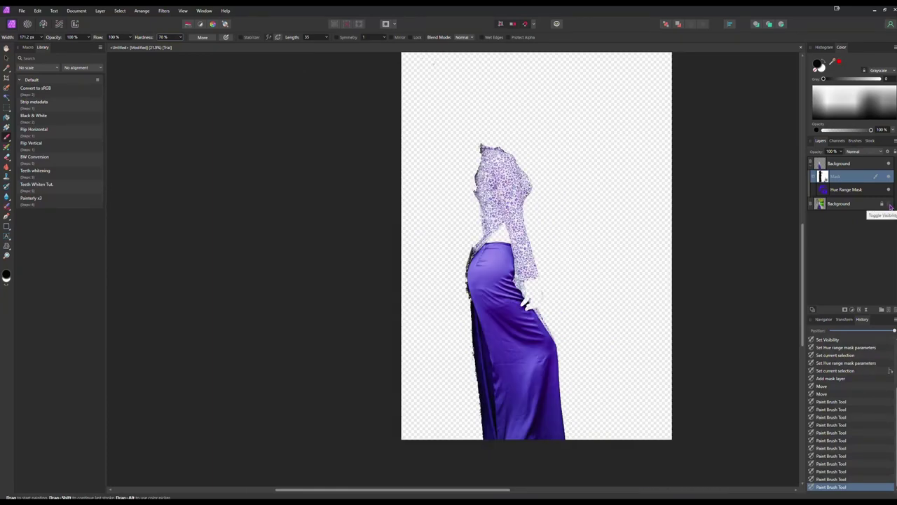
# Step: Show the original Background layer again and add an HSL adjustment to the masked duplicate
pyautogui.click(889, 204)
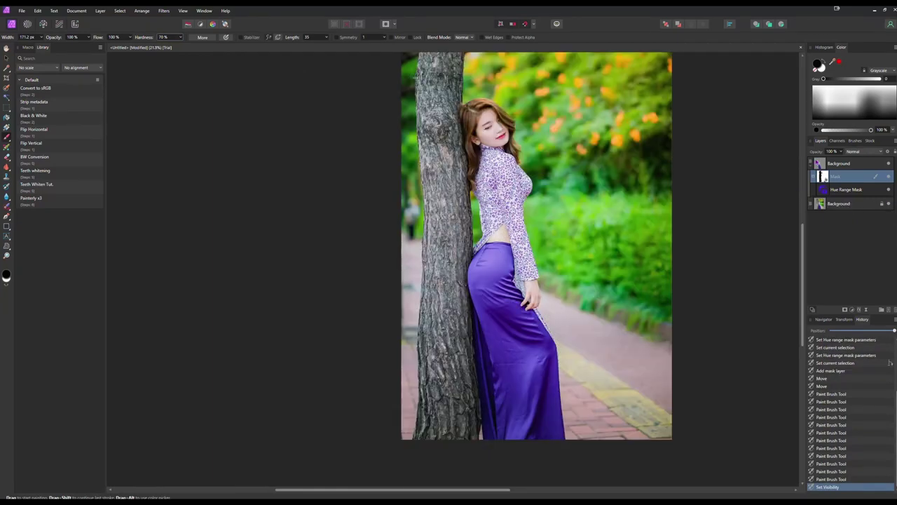
pyautogui.click(820, 164)
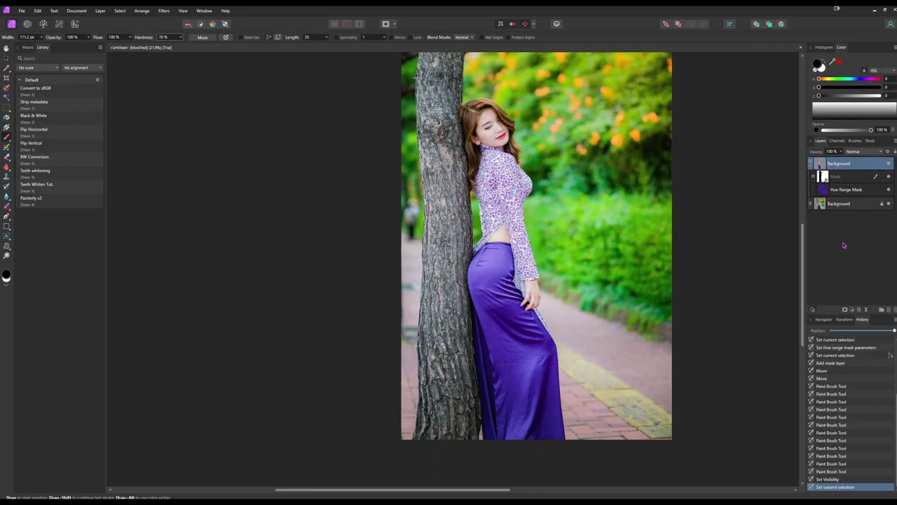
pyautogui.click(856, 310)
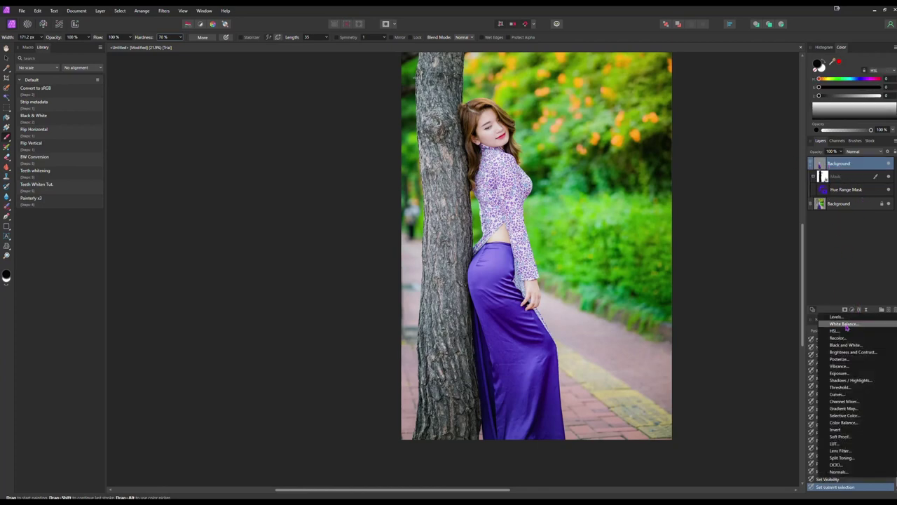
pyautogui.click(844, 334)
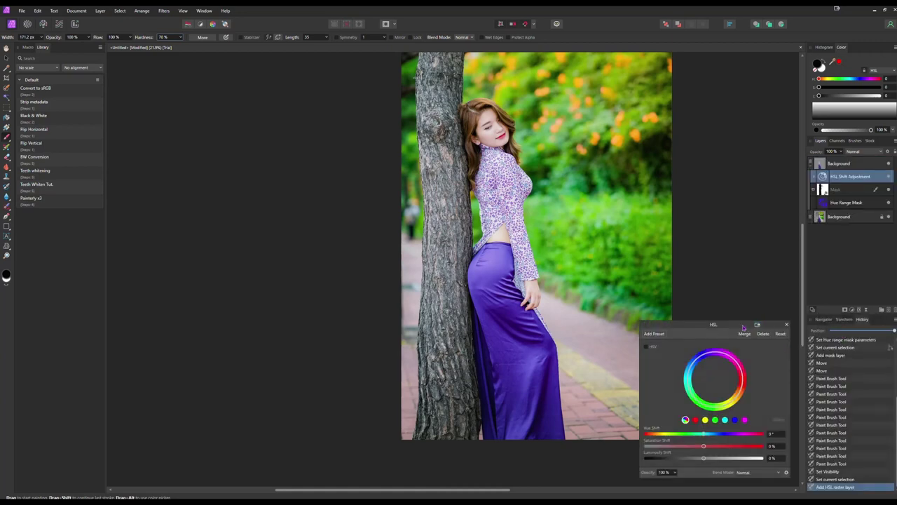
pyautogui.moveTo(742, 327); pyautogui.dragTo(756, 193)
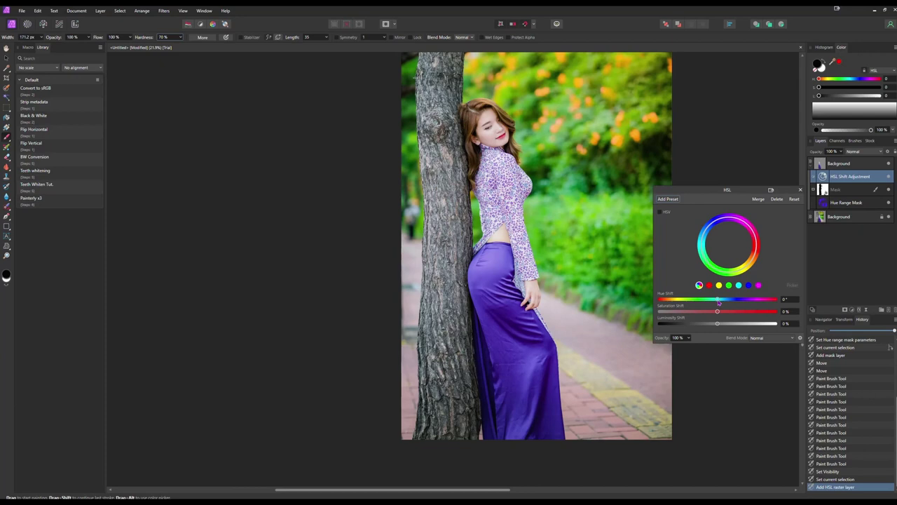
# Step: Set the HSL saturation shift to -51% and luminosity shift to -11%, and try hue shifts across the range on the outfit
pyautogui.moveTo(719, 302); pyautogui.dragTo(700, 306)
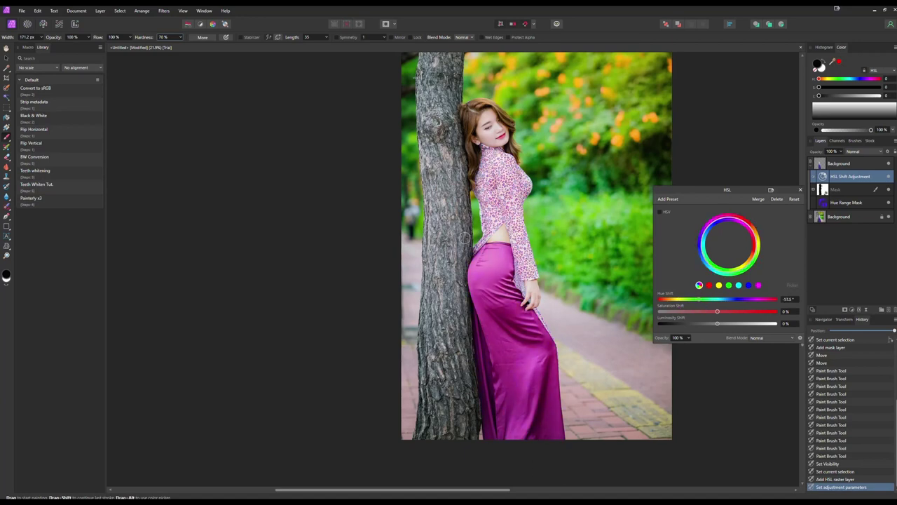
pyautogui.moveTo(578, 173); pyautogui.dragTo(510, 196)
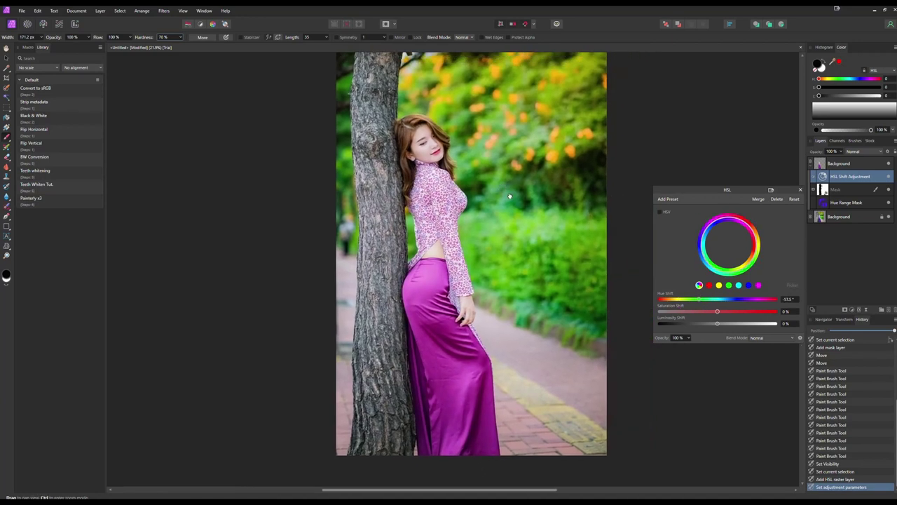
pyautogui.moveTo(714, 312); pyautogui.dragTo(680, 302)
pyautogui.moveTo(717, 325)
pyautogui.mouseDown()
pyautogui.moveTo(699, 327)
pyautogui.moveTo(721, 326)
pyautogui.moveTo(711, 327)
pyautogui.mouseUp()
pyautogui.moveTo(678, 300); pyautogui.dragTo(662, 302)
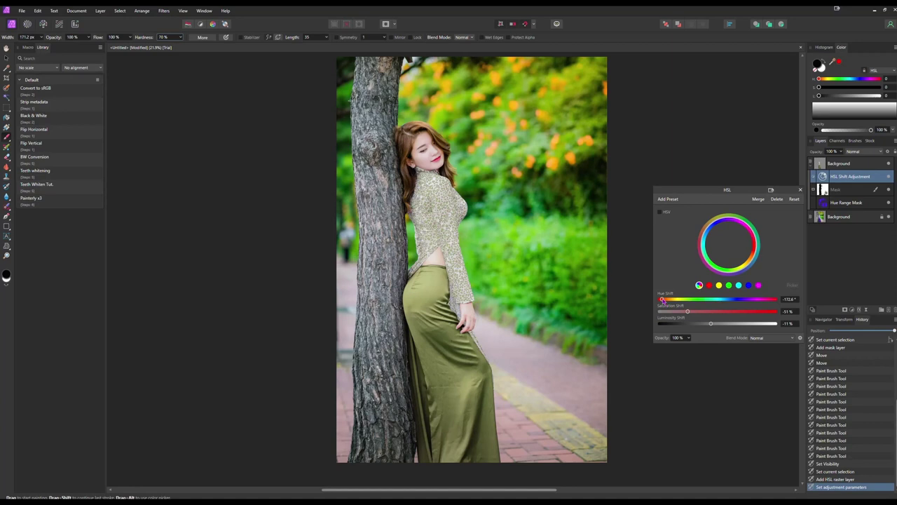
pyautogui.moveTo(663, 300); pyautogui.dragTo(777, 300)
pyautogui.click(800, 189)
# Step: Toggle the Hue Range Mask and the painted mask to compare their effects, and view the available mask types
pyautogui.click(889, 203)
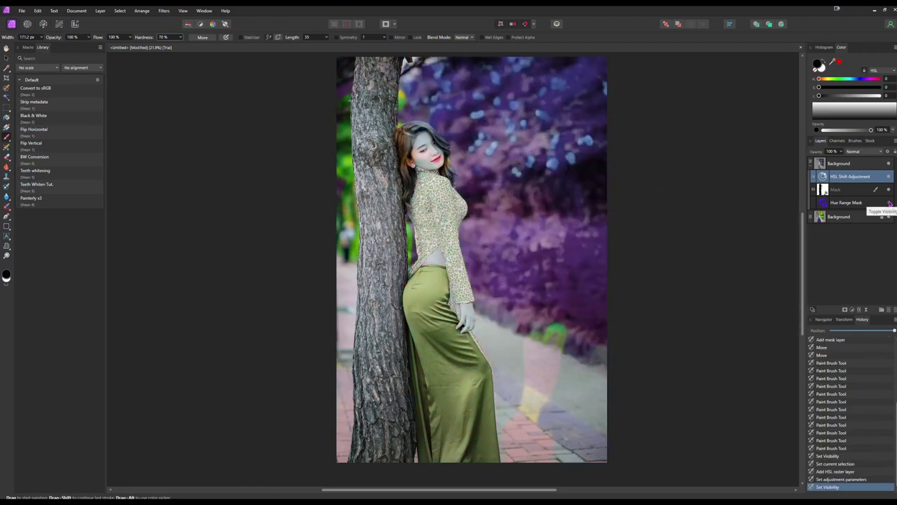
pyautogui.click(889, 203)
pyautogui.click(888, 203)
pyautogui.click(889, 190)
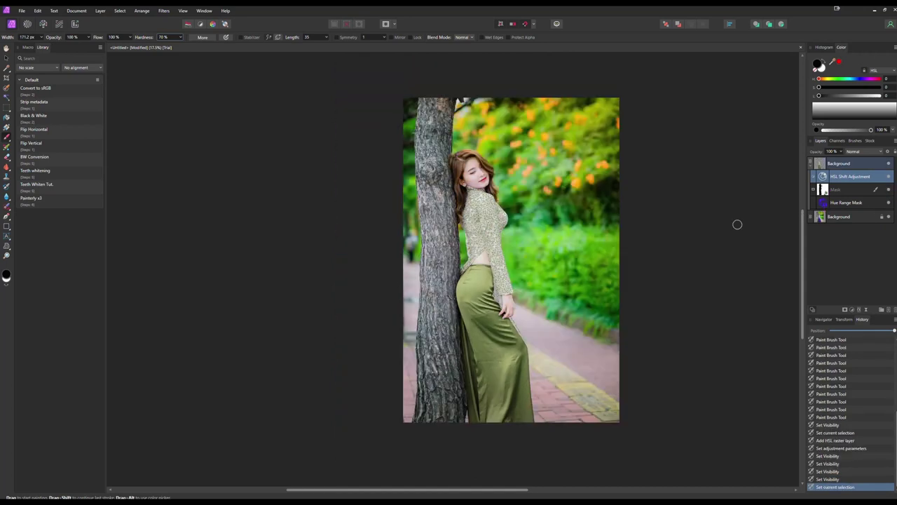
pyautogui.click(852, 309)
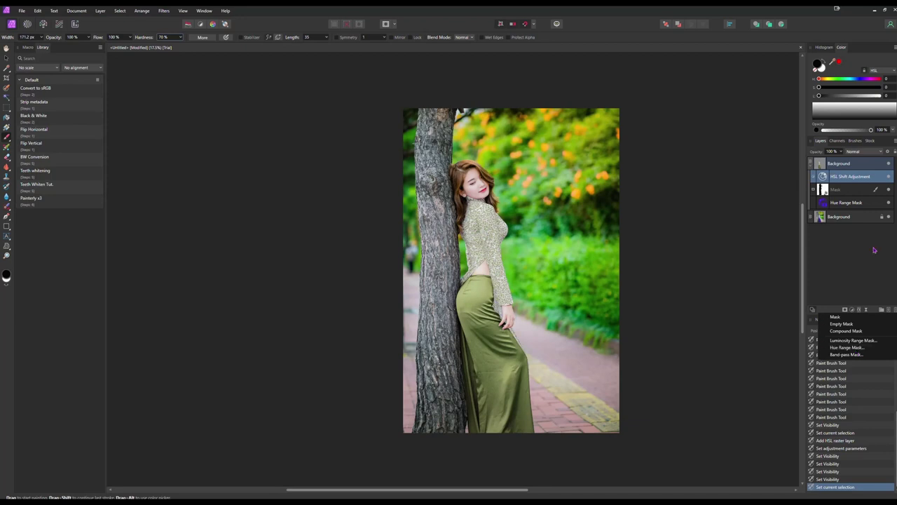
# Step: Set the HSL hue shift to 106.8° while the painted mask is hidden, and show and select that mask again
pyautogui.click(889, 189)
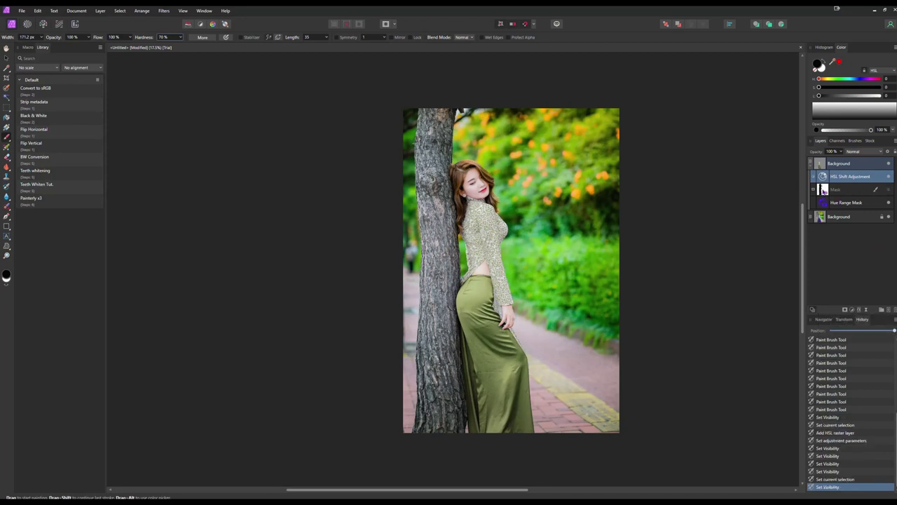
pyautogui.doubleClick(824, 178)
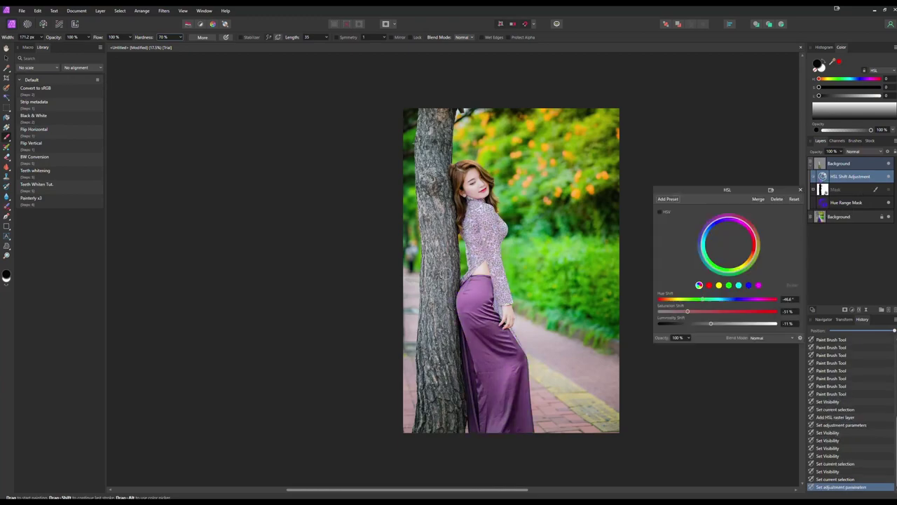
pyautogui.scroll(9, 450, 273)
pyautogui.moveTo(514, 294); pyautogui.dragTo(500, 169)
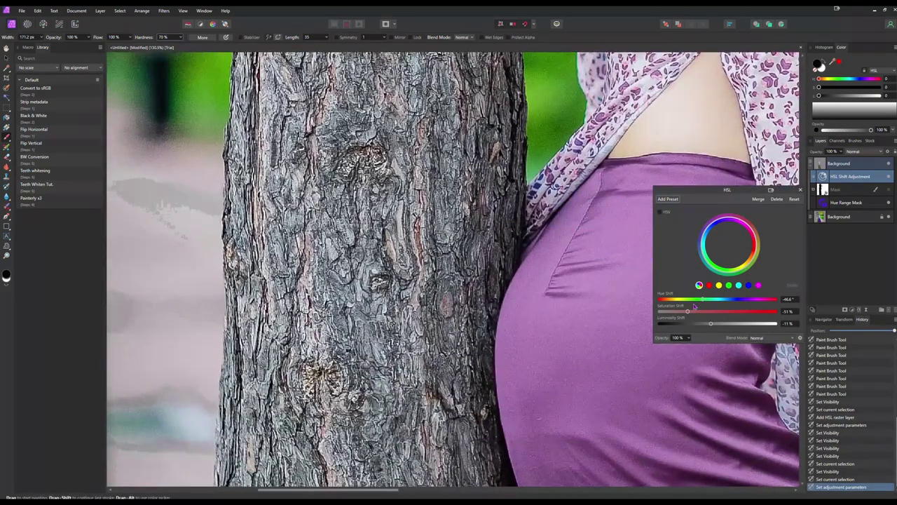
pyautogui.moveTo(703, 300); pyautogui.dragTo(752, 299)
pyautogui.scroll(-8, 604, 298)
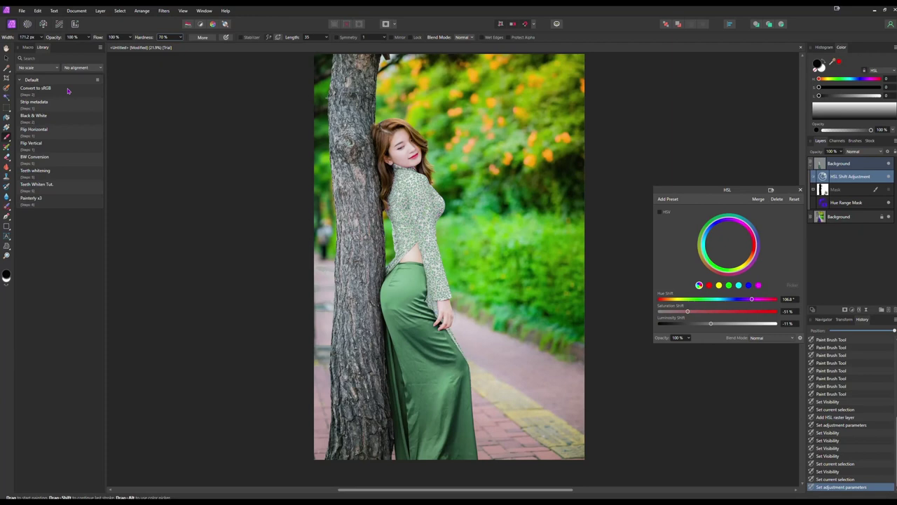
pyautogui.click(852, 189)
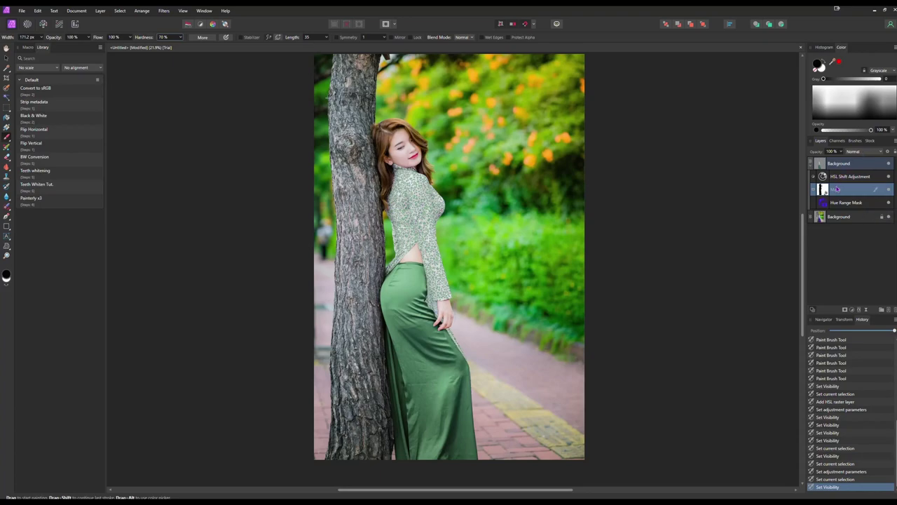
# Step: Check the recoloured collar, blouse and sleeve up close, and paint black on the mask over the background beside the hand
pyautogui.scroll(8, 410, 160)
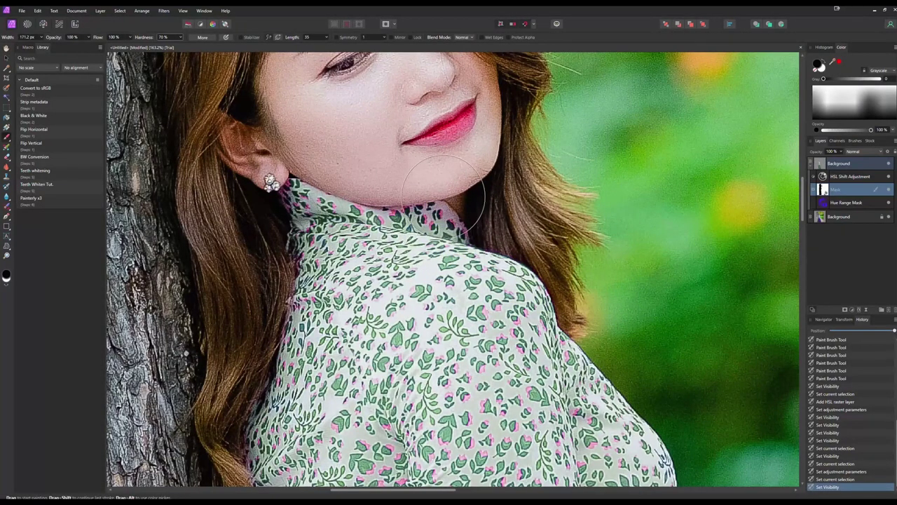
pyautogui.moveTo(413, 295); pyautogui.dragTo(419, 301)
pyautogui.scroll(-8, 416, 309)
pyautogui.scroll(2, 491, 252)
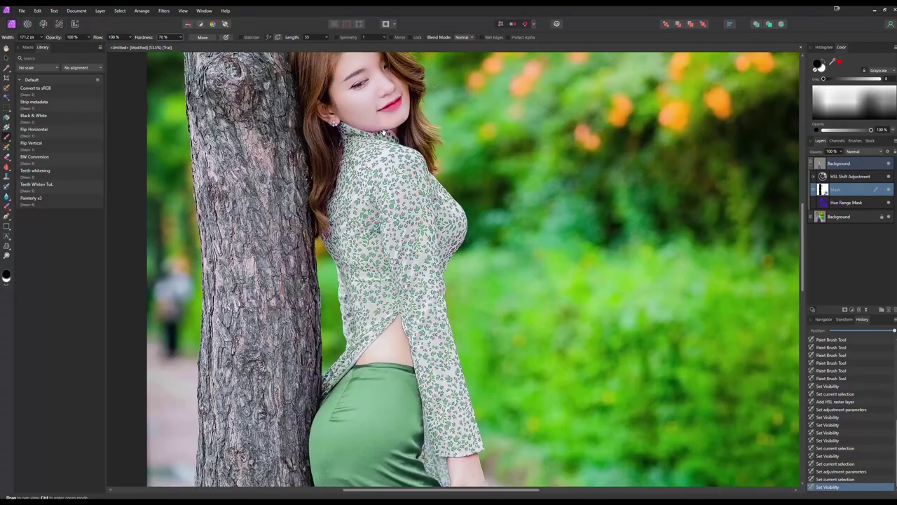
pyautogui.scroll(-3, 486, 242)
pyautogui.scroll(2, 301, 224)
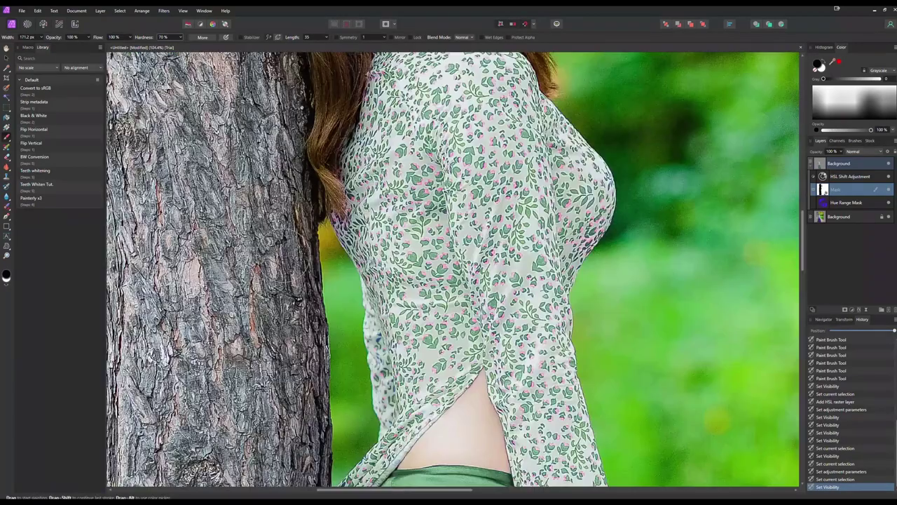
pyautogui.moveTo(471, 196); pyautogui.dragTo(483, 203)
pyautogui.scroll(-4, 481, 200)
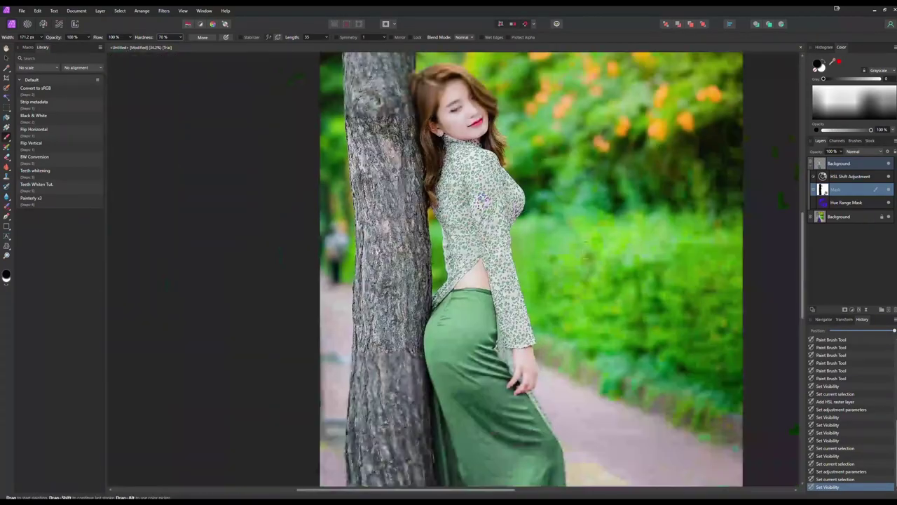
pyautogui.scroll(1, 514, 183)
pyautogui.scroll(4, 463, 308)
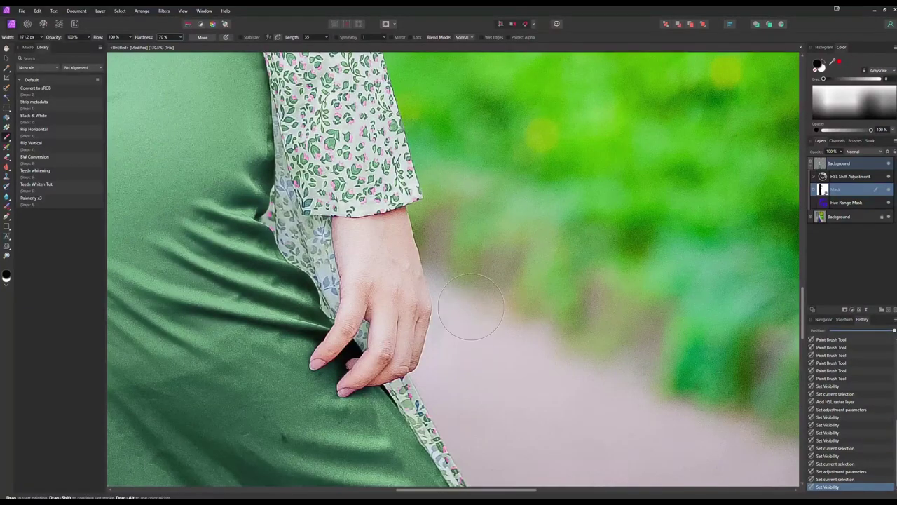
pyautogui.scroll(-2, 413, 267)
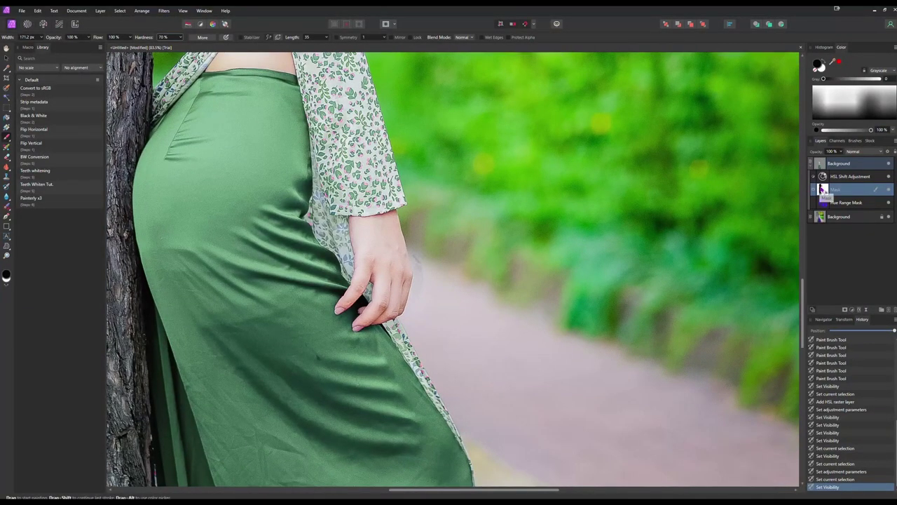
pyautogui.moveTo(423, 234)
pyautogui.mouseDown()
pyautogui.moveTo(424, 274)
pyautogui.moveTo(452, 315)
pyautogui.mouseUp()
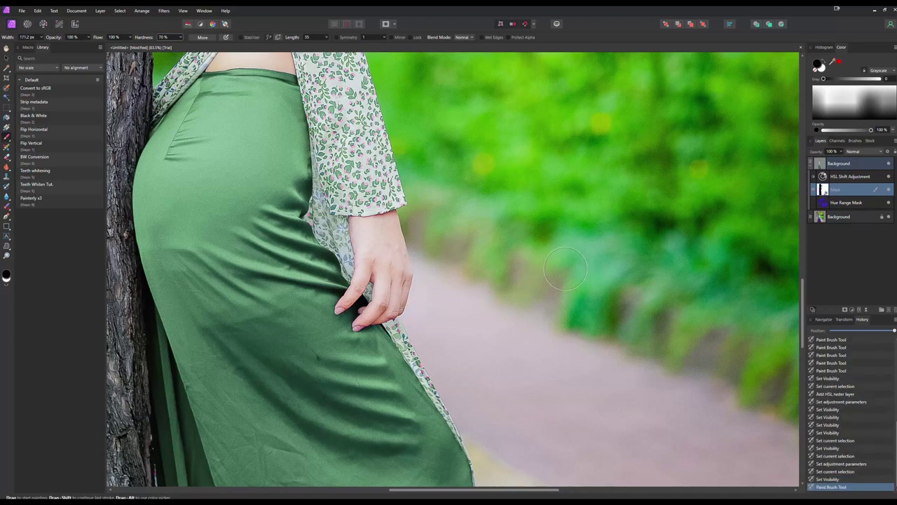
# Step: Examine the recoloured skirt's outline and floral trim along the footpath for colour spill
pyautogui.scroll(-3, 565, 269)
pyautogui.scroll(3, 463, 236)
pyautogui.moveTo(503, 315); pyautogui.dragTo(396, 157)
pyautogui.scroll(3, 487, 256)
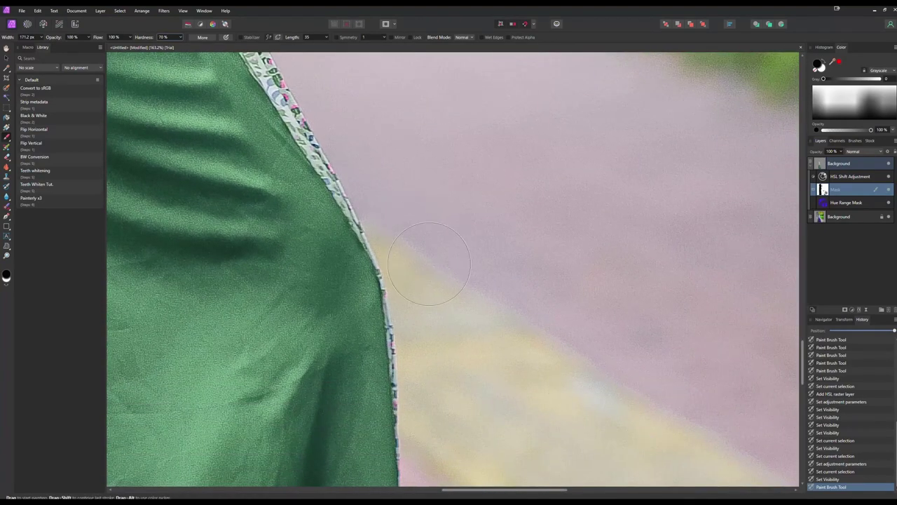
pyautogui.moveTo(465, 360); pyautogui.dragTo(465, 215)
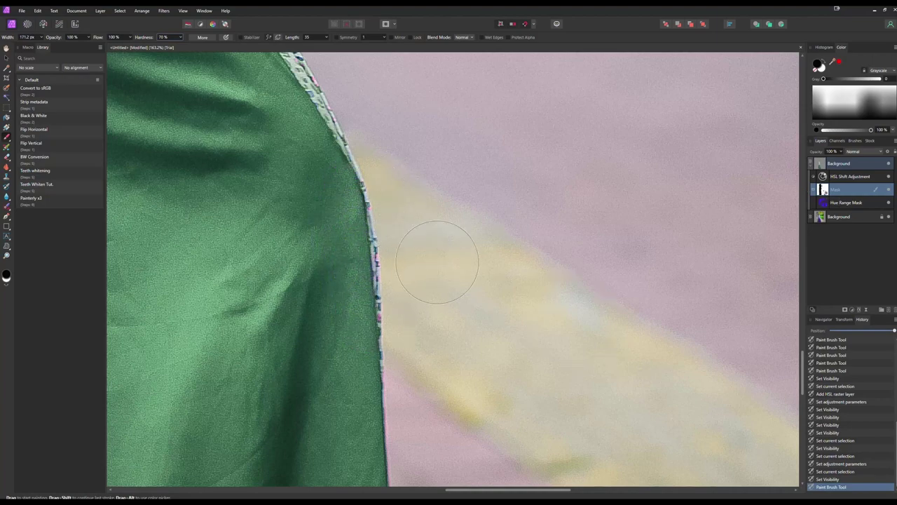
pyautogui.scroll(-5, 400, 257)
pyautogui.moveTo(270, 300); pyautogui.dragTo(446, 203)
pyautogui.moveTo(379, 147); pyautogui.dragTo(386, 420)
pyautogui.moveTo(369, 218); pyautogui.dragTo(369, 320)
# Step: Examine the mask edges around the waist, tree trunk, blouse and hair, and review the whole recoloured image
pyautogui.scroll(2, 383, 261)
pyautogui.scroll(5, 393, 259)
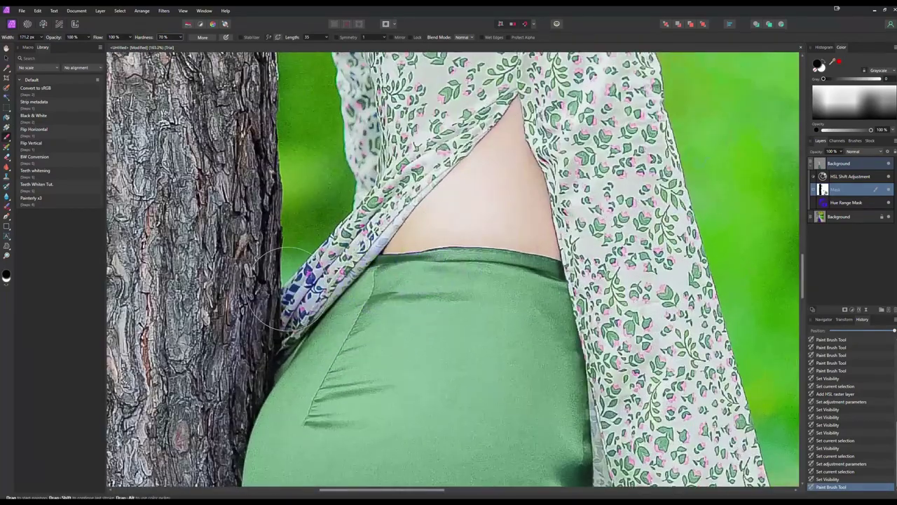
pyautogui.scroll(2, 467, 201)
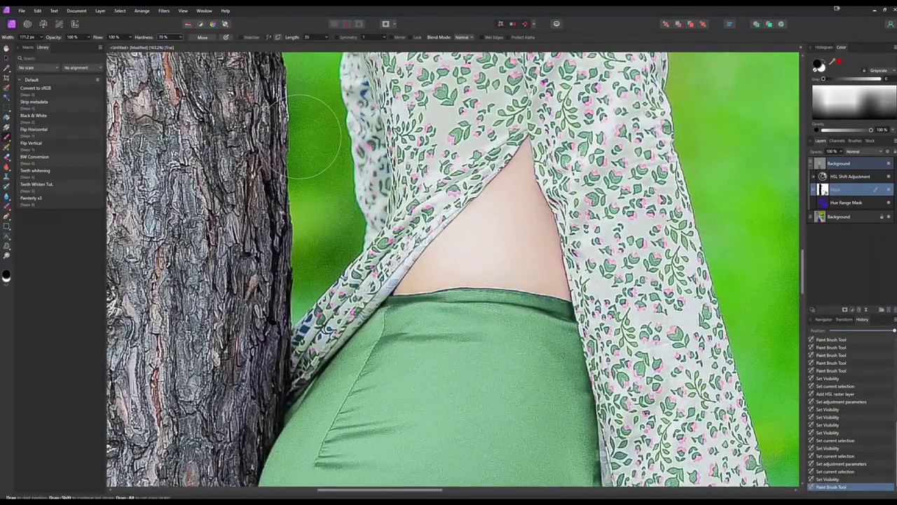
pyautogui.scroll(4, 294, 133)
pyautogui.scroll(-5, 273, 210)
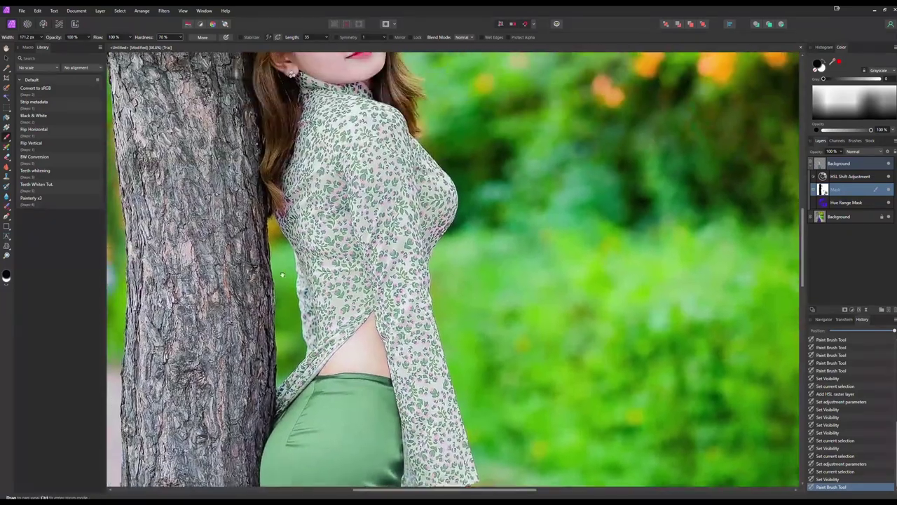
pyautogui.scroll(4, 270, 224)
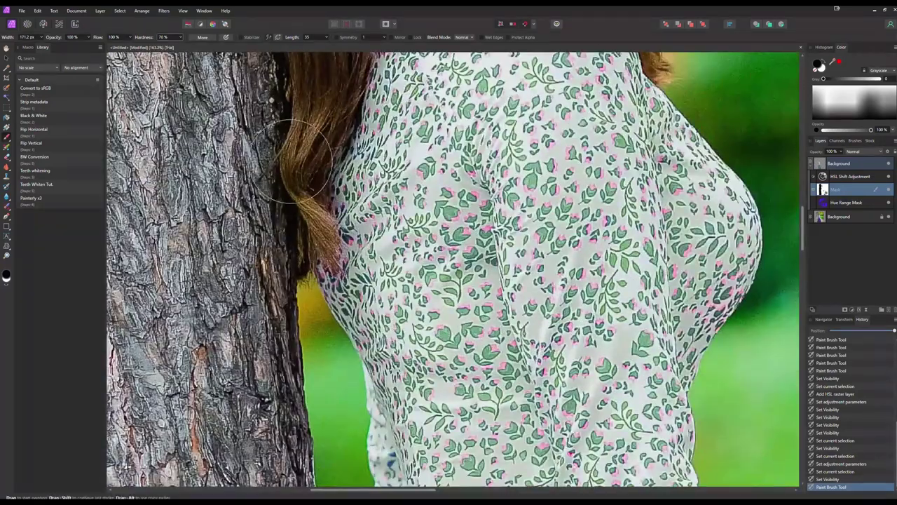
pyautogui.scroll(-6, 288, 140)
pyautogui.moveTo(294, 136); pyautogui.dragTo(301, 278)
pyautogui.moveTo(307, 219); pyautogui.dragTo(361, 257)
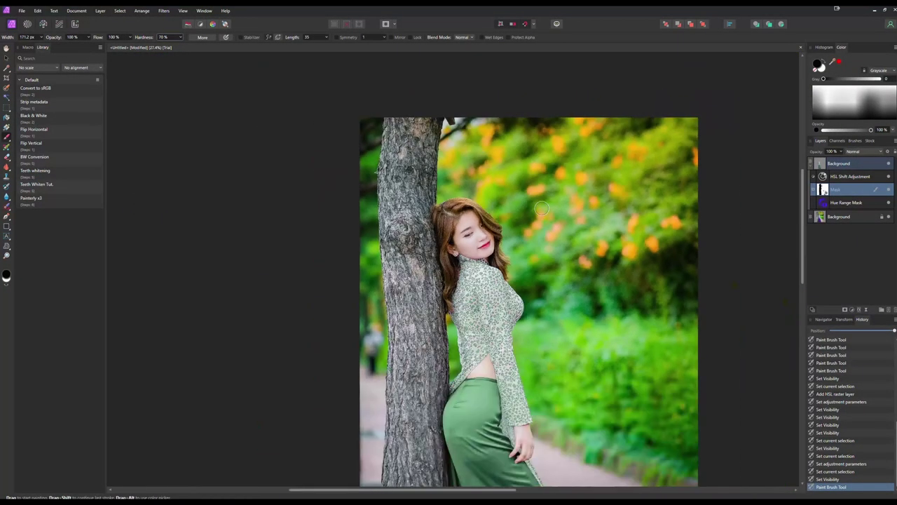
pyautogui.moveTo(574, 213); pyautogui.dragTo(506, 159)
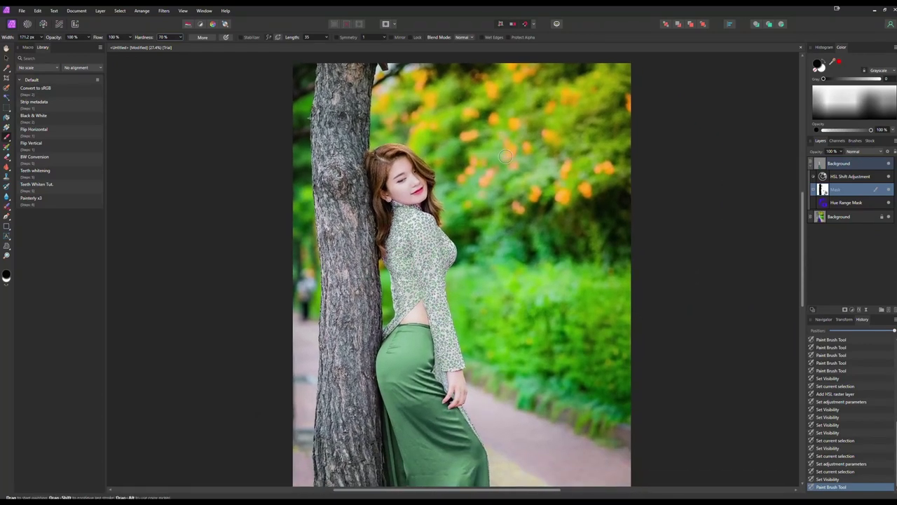